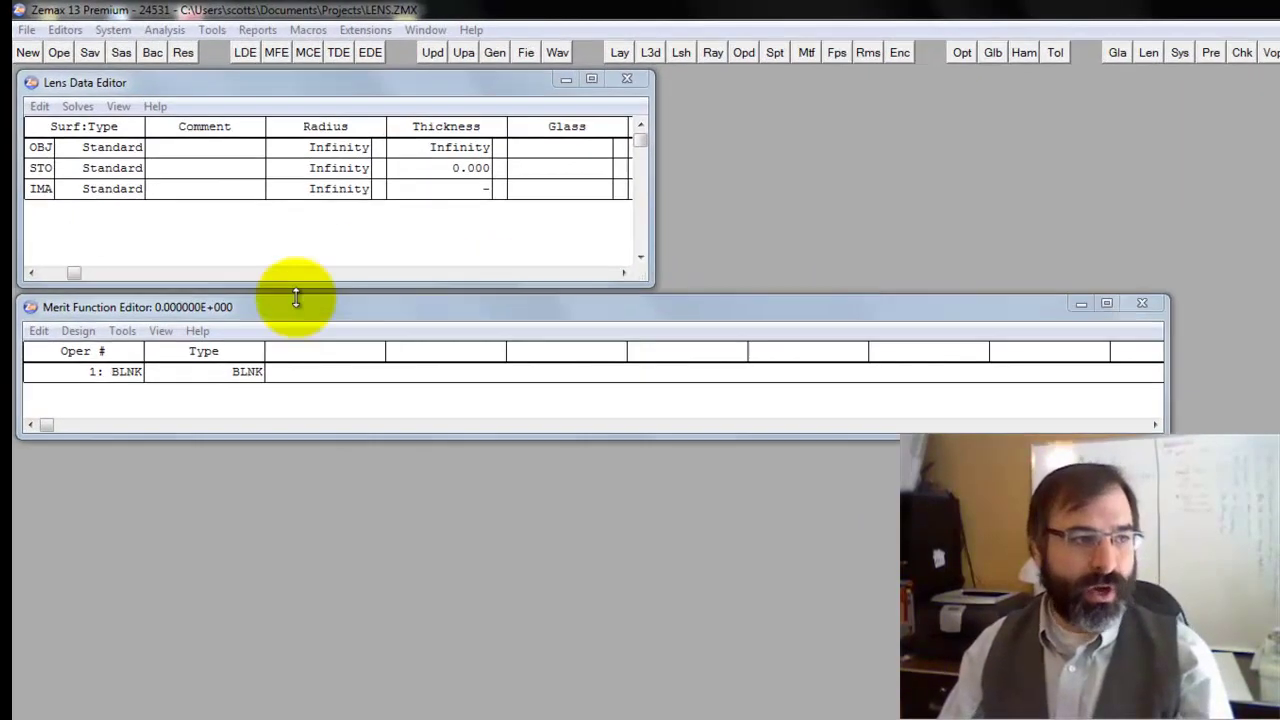
Hide the Comment column in the Lens Data Editor
left_click(192, 168)
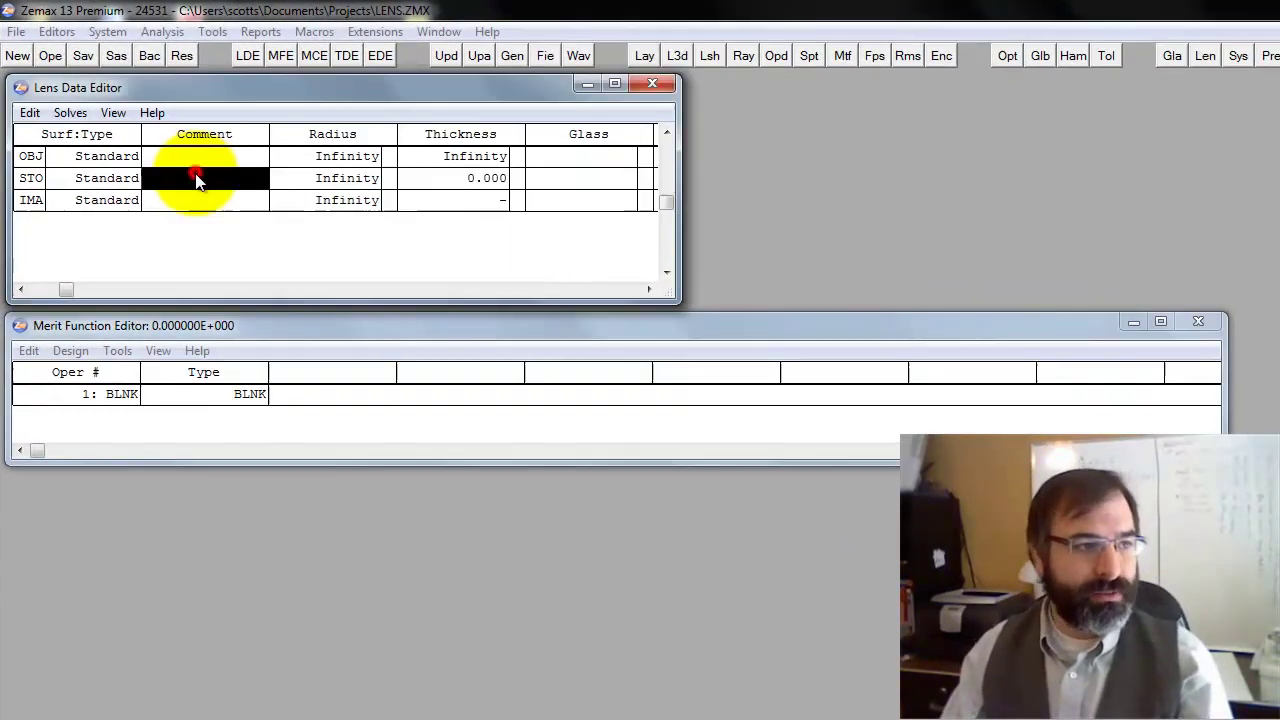
left_click(117, 106)
left_click(130, 126)
Insert three new surfaces between the stop and the image surface in the Lens Data Editor
left_click(337, 187)
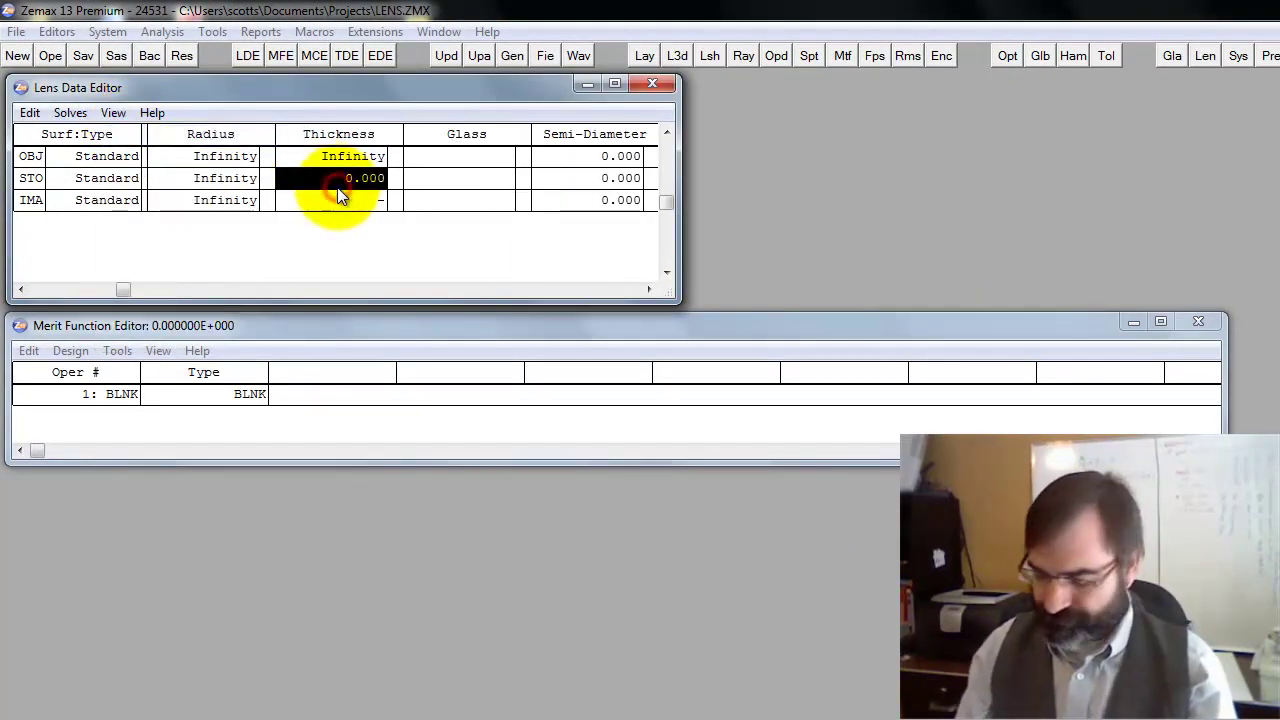
key("ctrl+Insert")
key("ctrl+Insert")
key("ctrl+Insert")
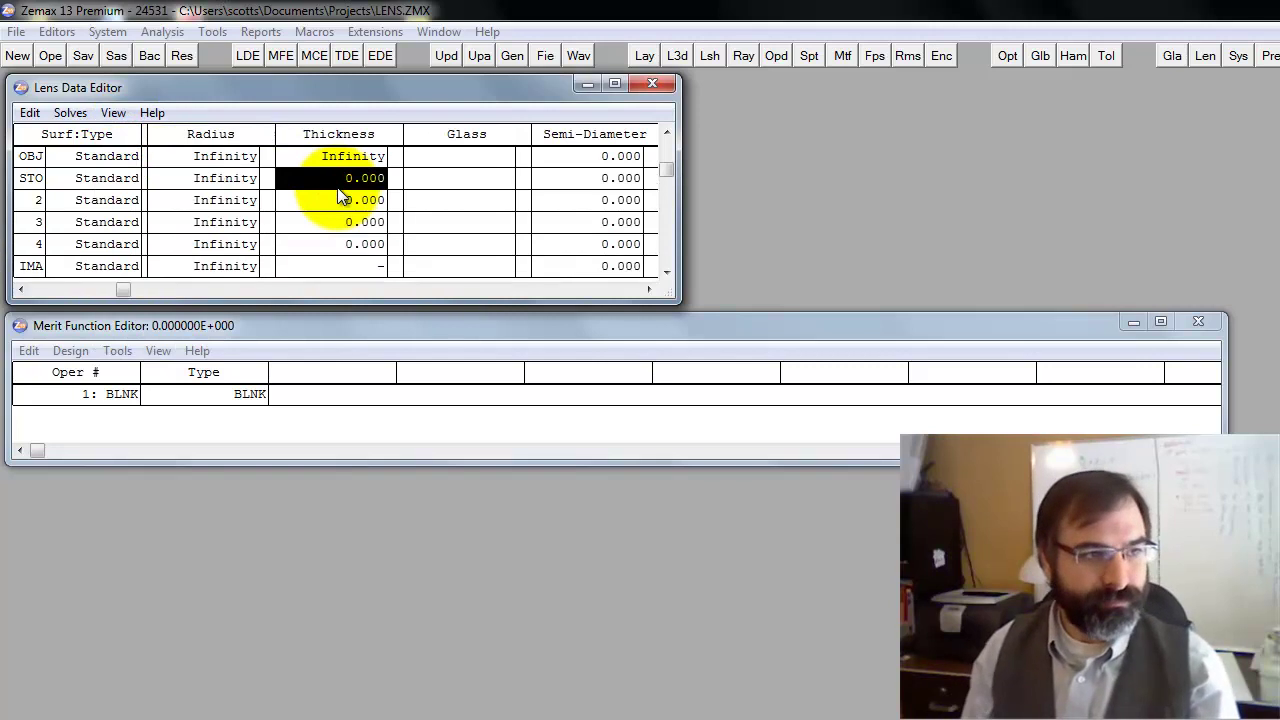
Assign N-BK7 glass to the stop surface and N-SF10 glass to surface 3
key("Tab")
type("n-bk7")
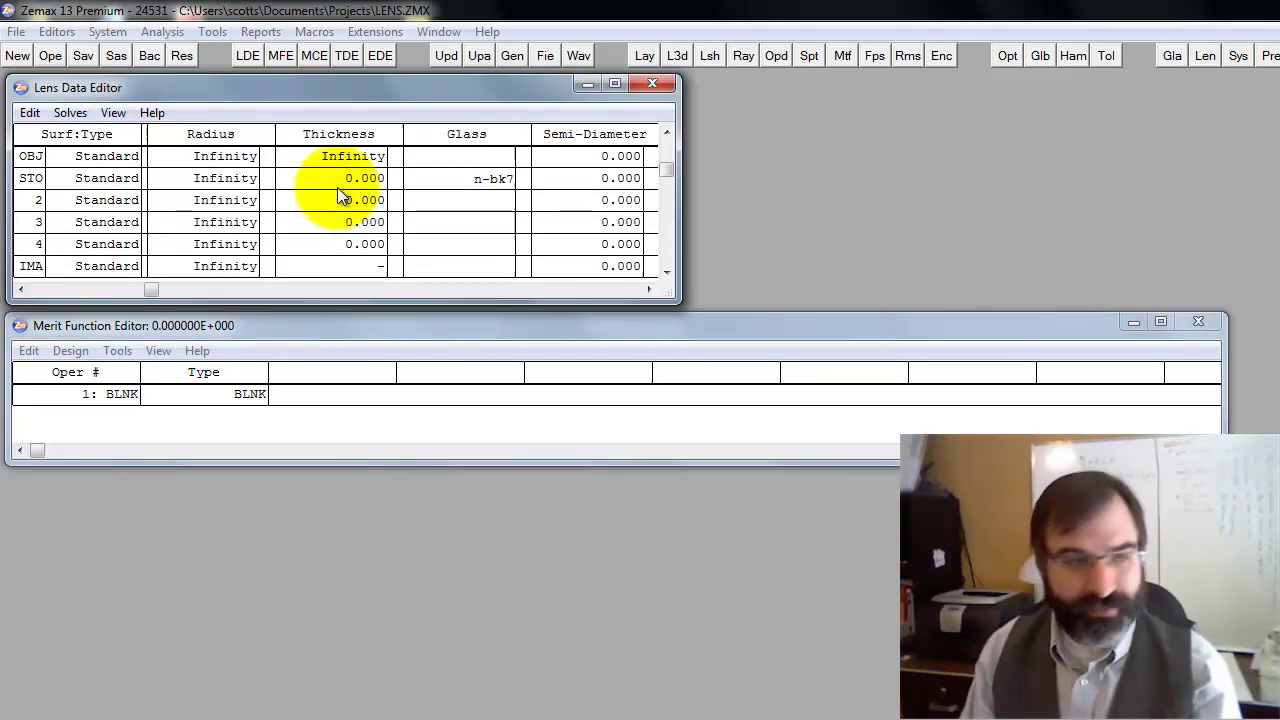
key("Down")
key("Down")
type("n-s")
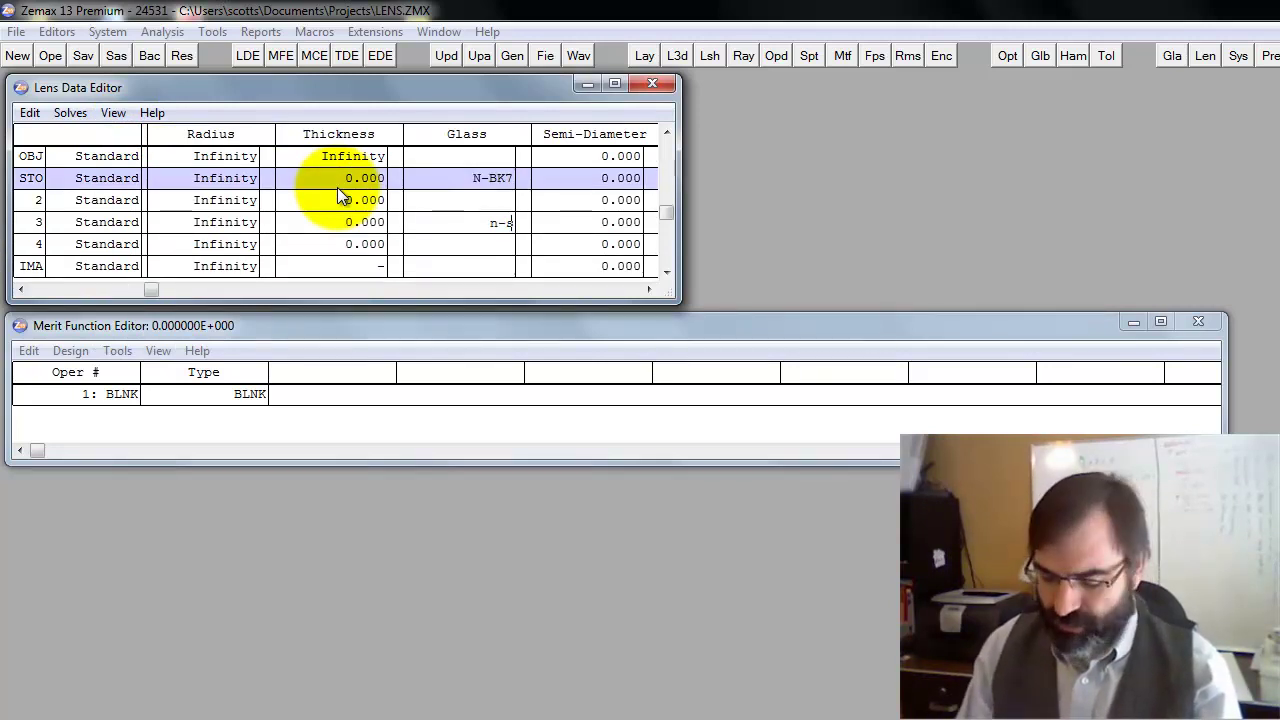
type("f10")
key("Return")
Make the radii of the stop surface and surface 4 variable
key("Left")
key("Left")
key("Left")
key("Up")
key("Up")
key("Right")
key("Down")
key("Up")
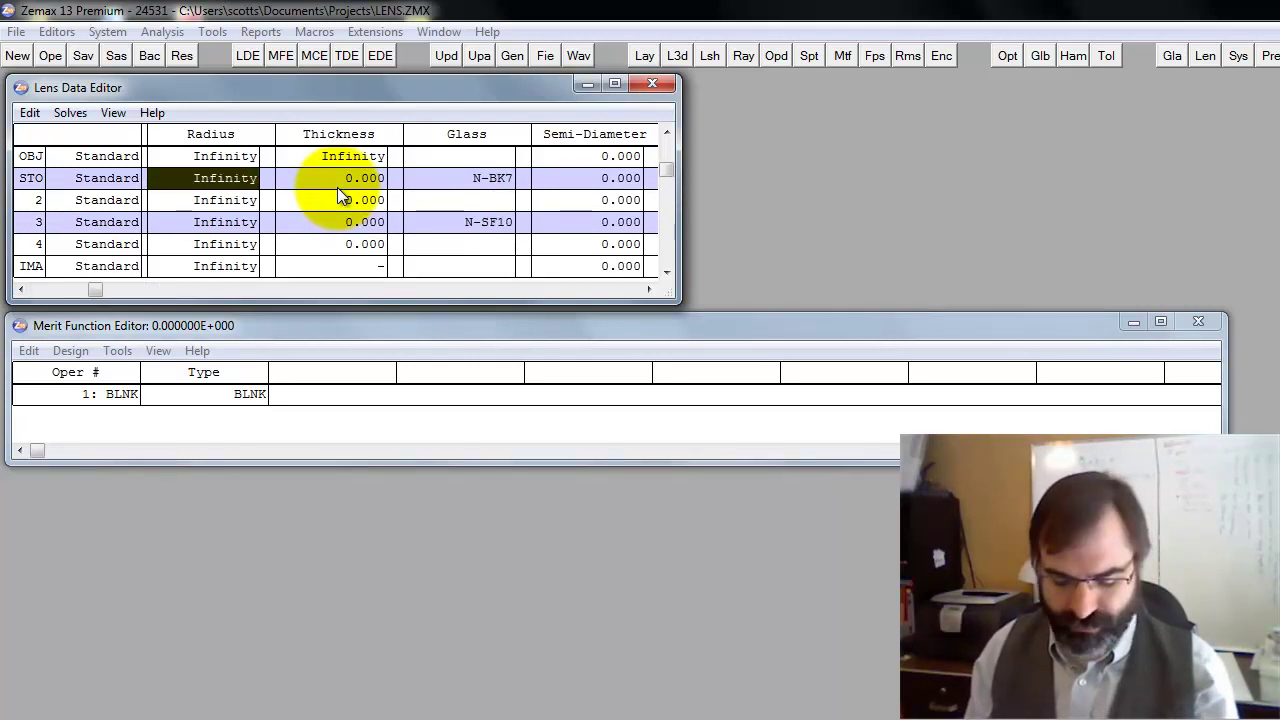
key("ctrl+z")
key("Down")
key("Down")
key("Down")
key("ctrl+z")
Put a Marginal Ray Height solve on surface 4's thickness, with height 0 and pupil zone 0
key("Right")
key("Return")
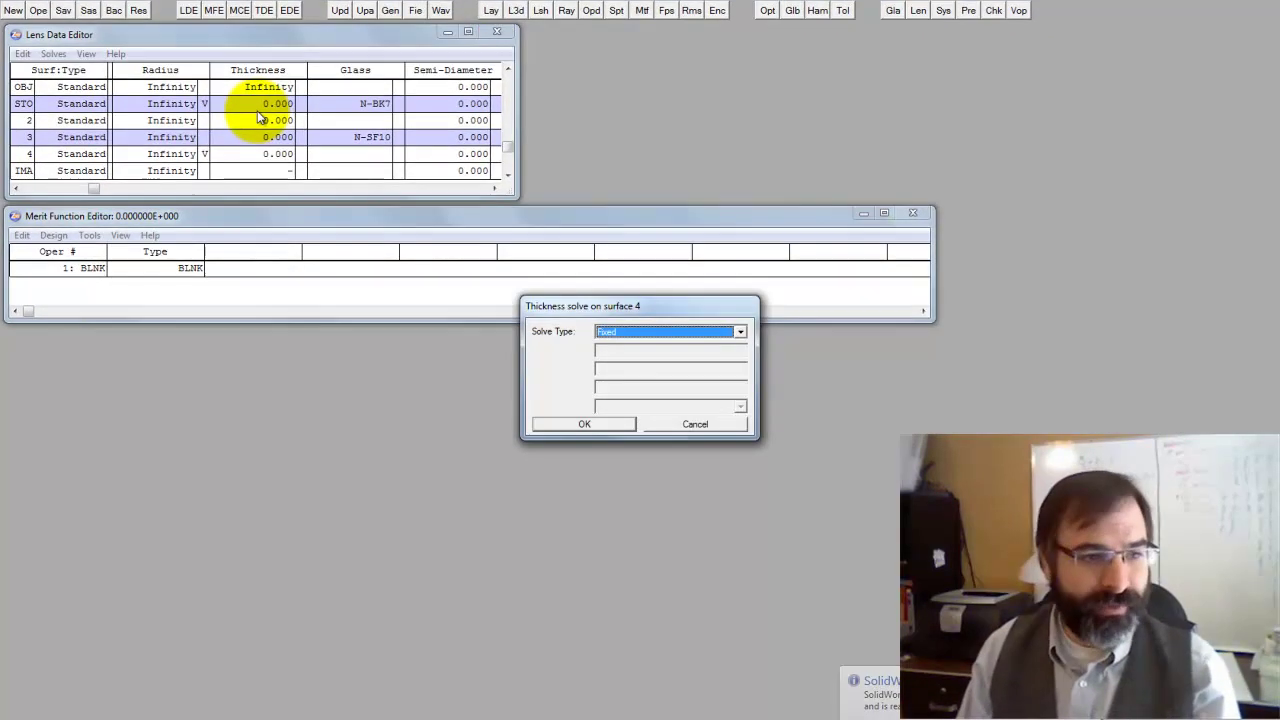
key("m")
key("Return")
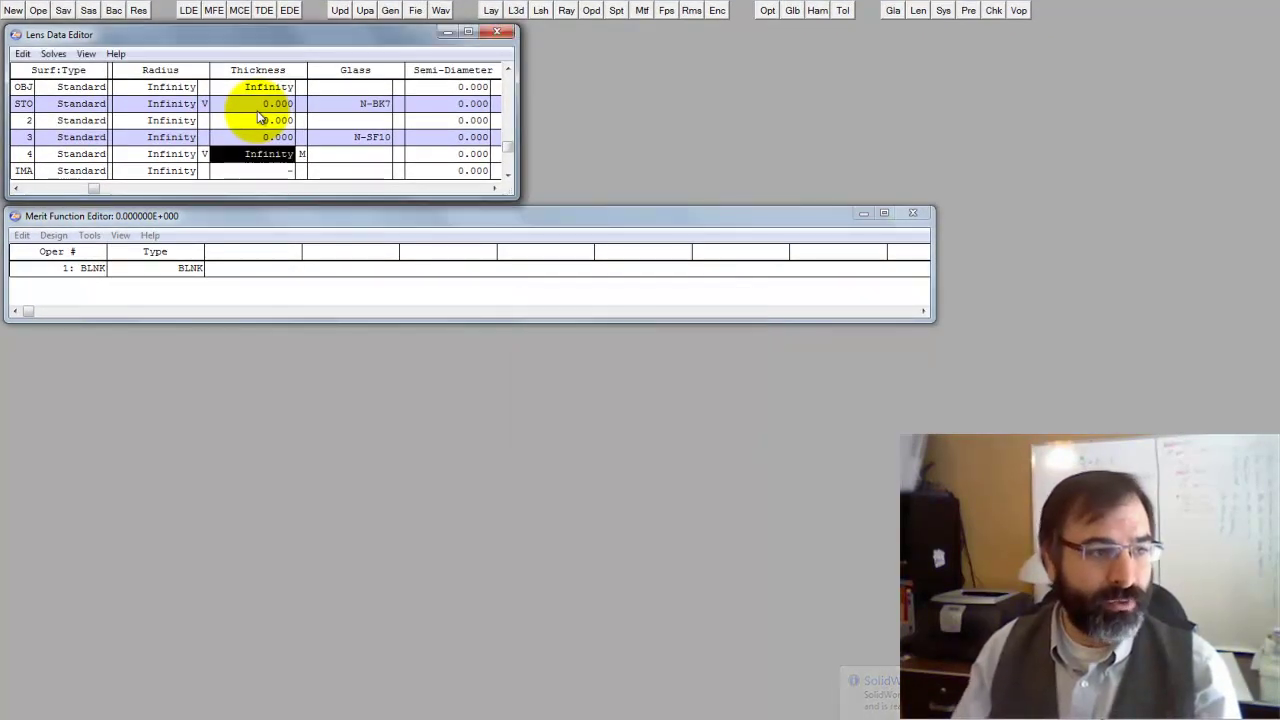
key("ctrl+z")
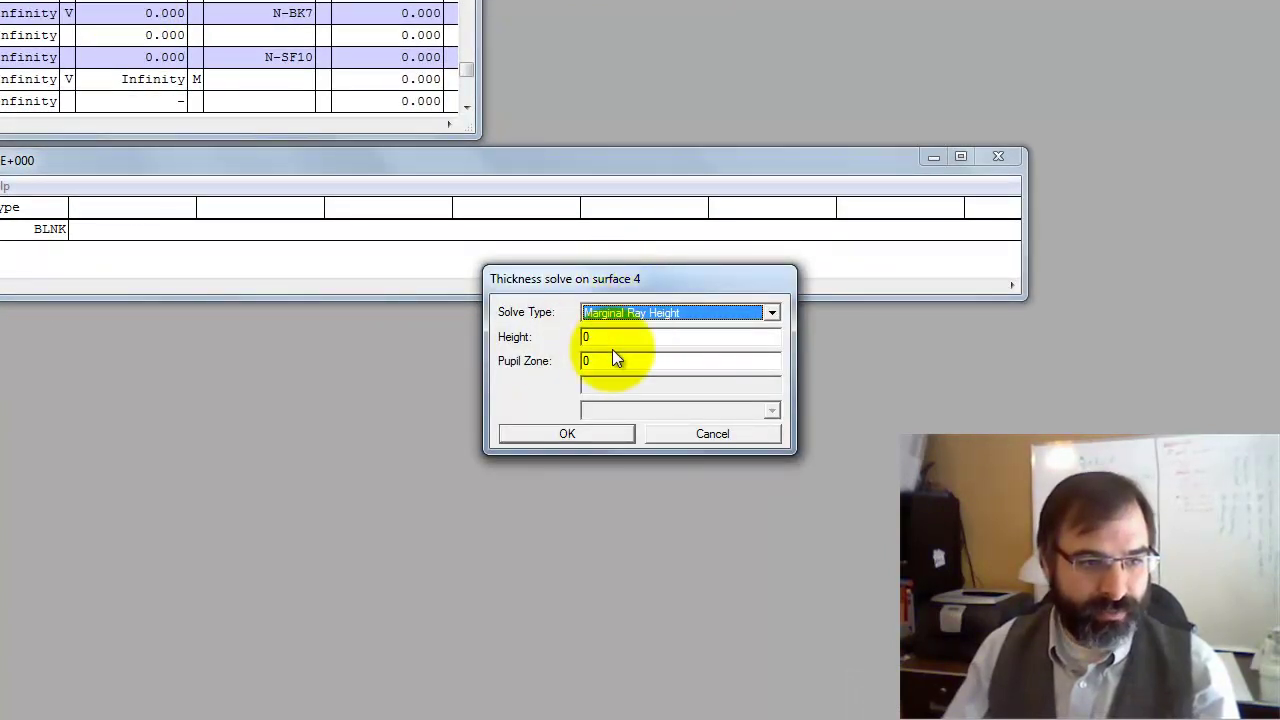
left_click(587, 434)
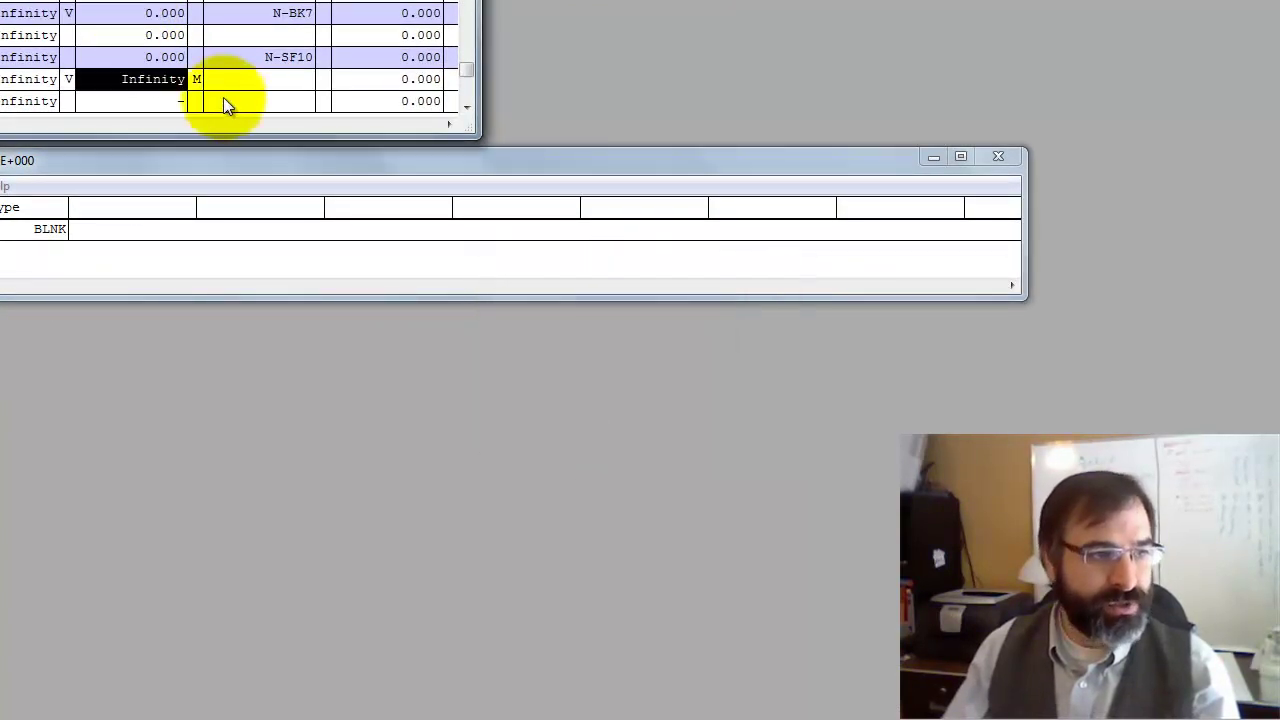
Define EFFL as the first merit function operand and add AXCL as the second
left_click(24, 232)
type("effl")
key("Return")
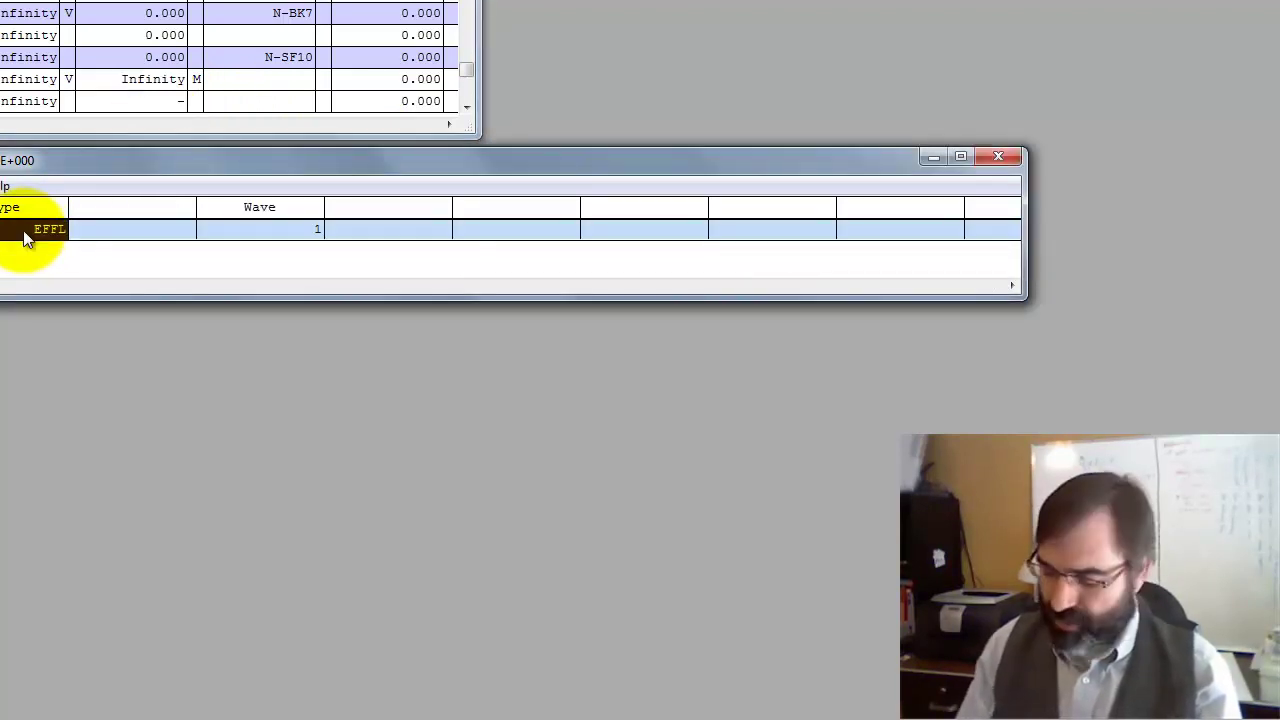
key("ctrl+Insert")
key("Down")
type("axcl")
key("Return")
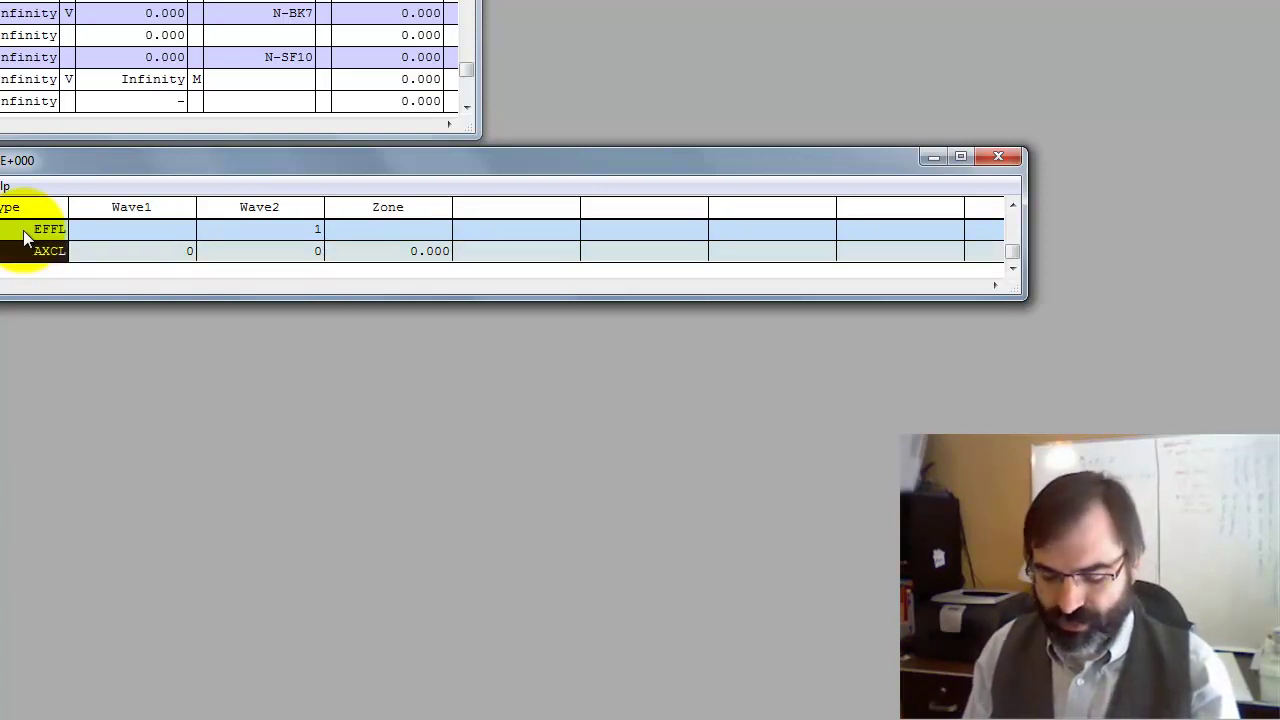
Set the system aperture to Image Space F/# with a value of 5
key("ctrl+g")
left_click(575, 250)
left_click(585, 271)
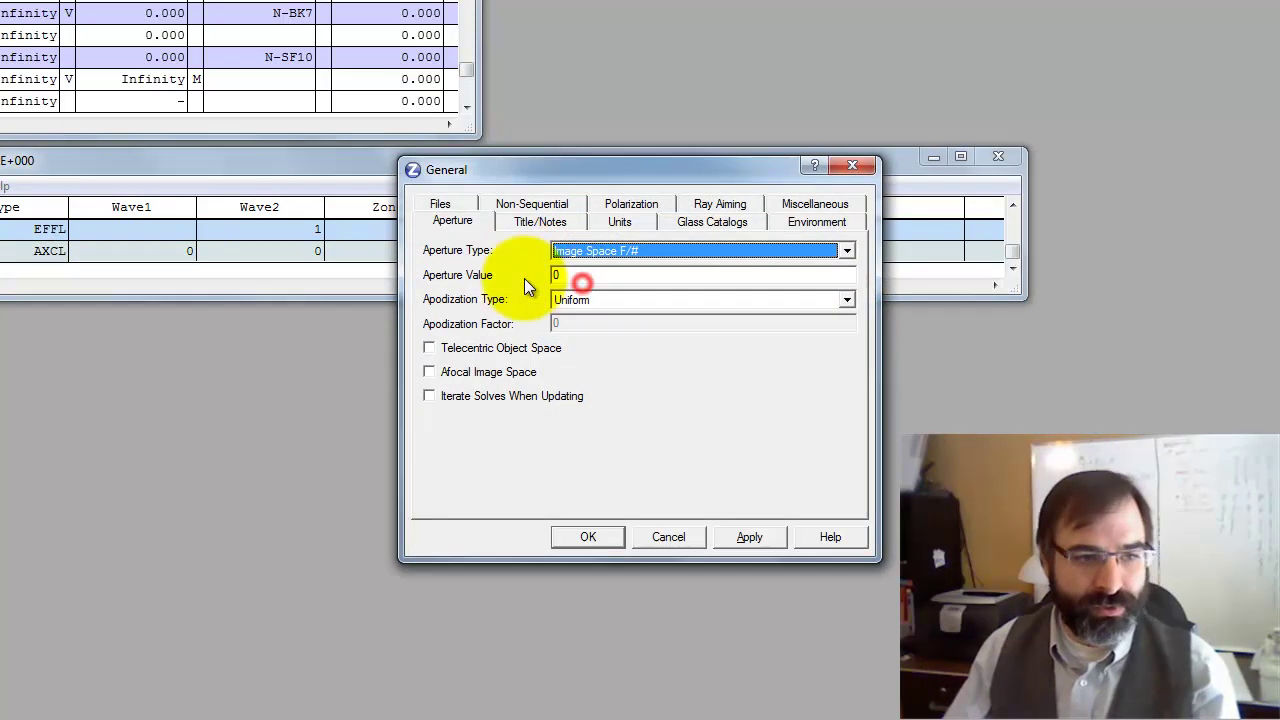
double_click(578, 276)
type("5")
left_click(615, 544)
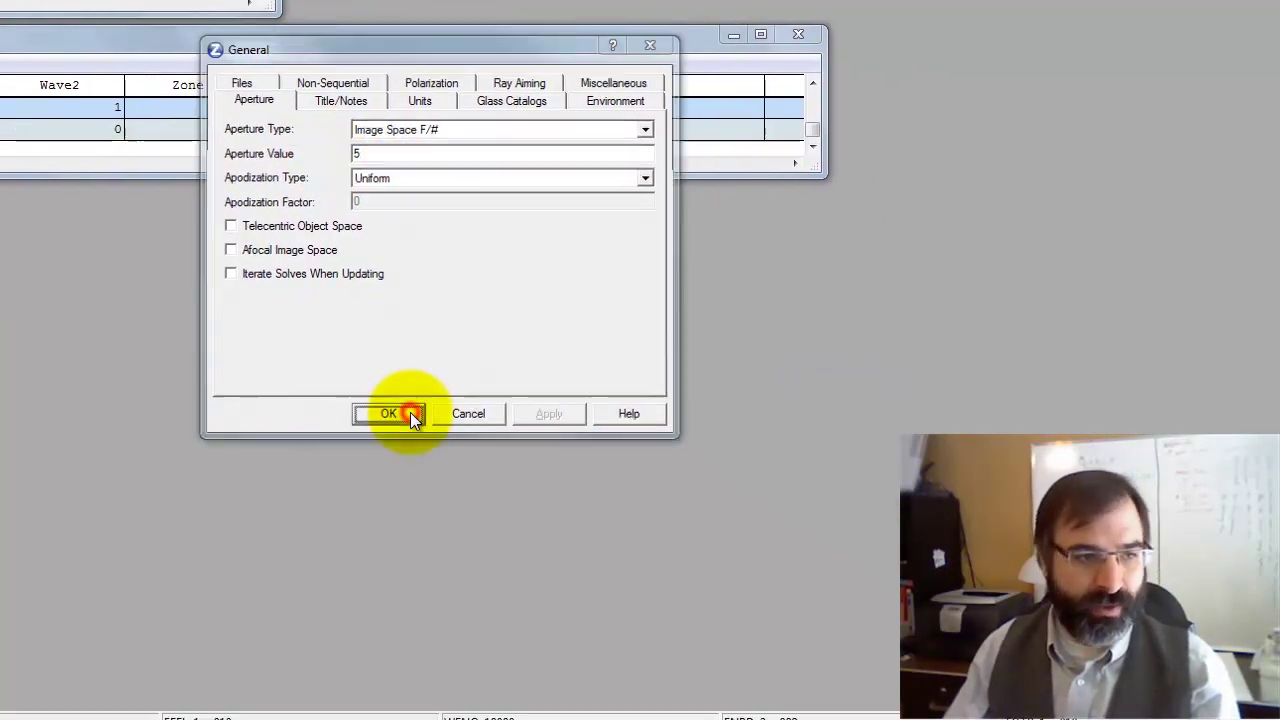
Load the F, d, C (Visible) preset as the system wavelengths
key("ctrl+w")
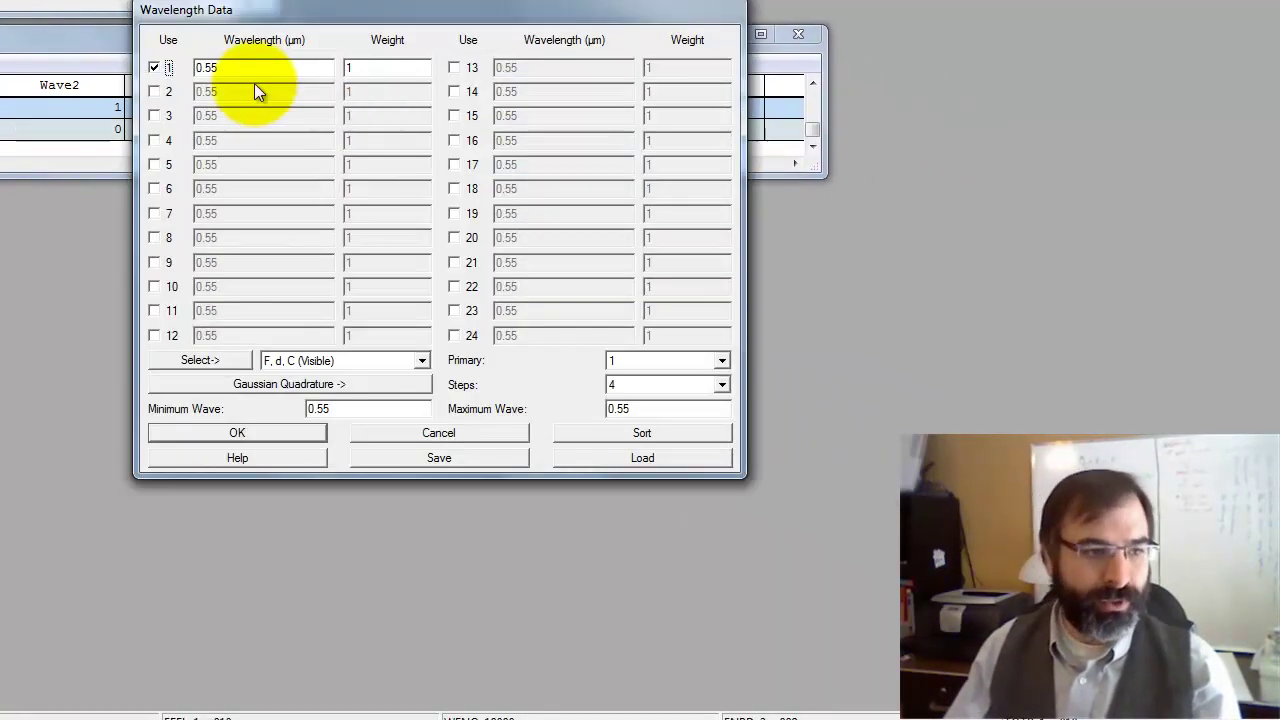
left_click(200, 360)
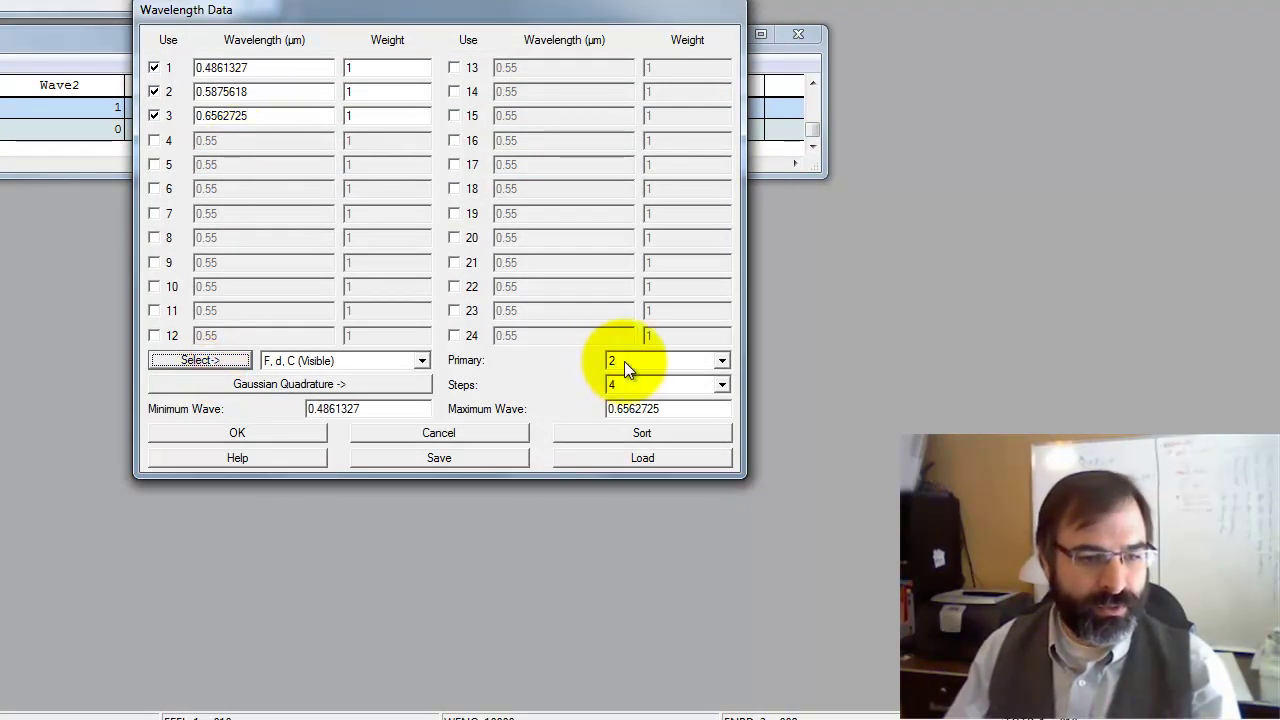
left_click(222, 432)
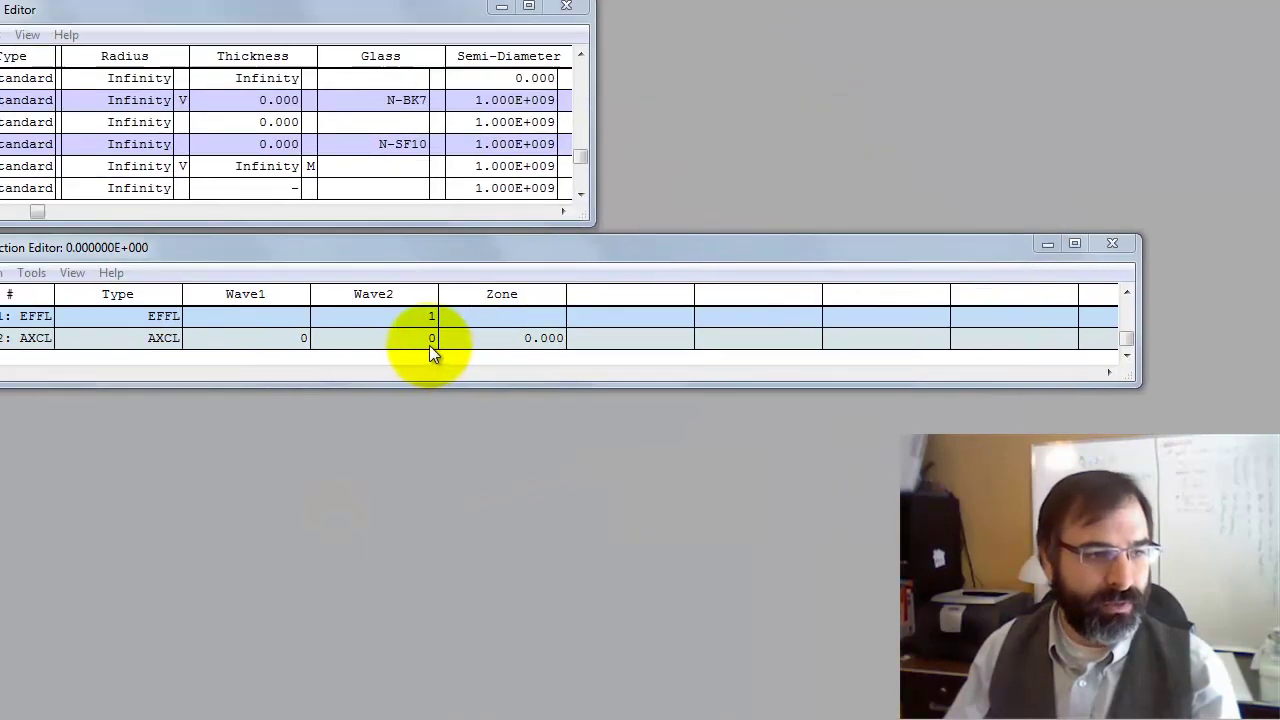
Set the EFFL operand's wavelength number to 2
left_click(98, 96)
left_click(90, 110)
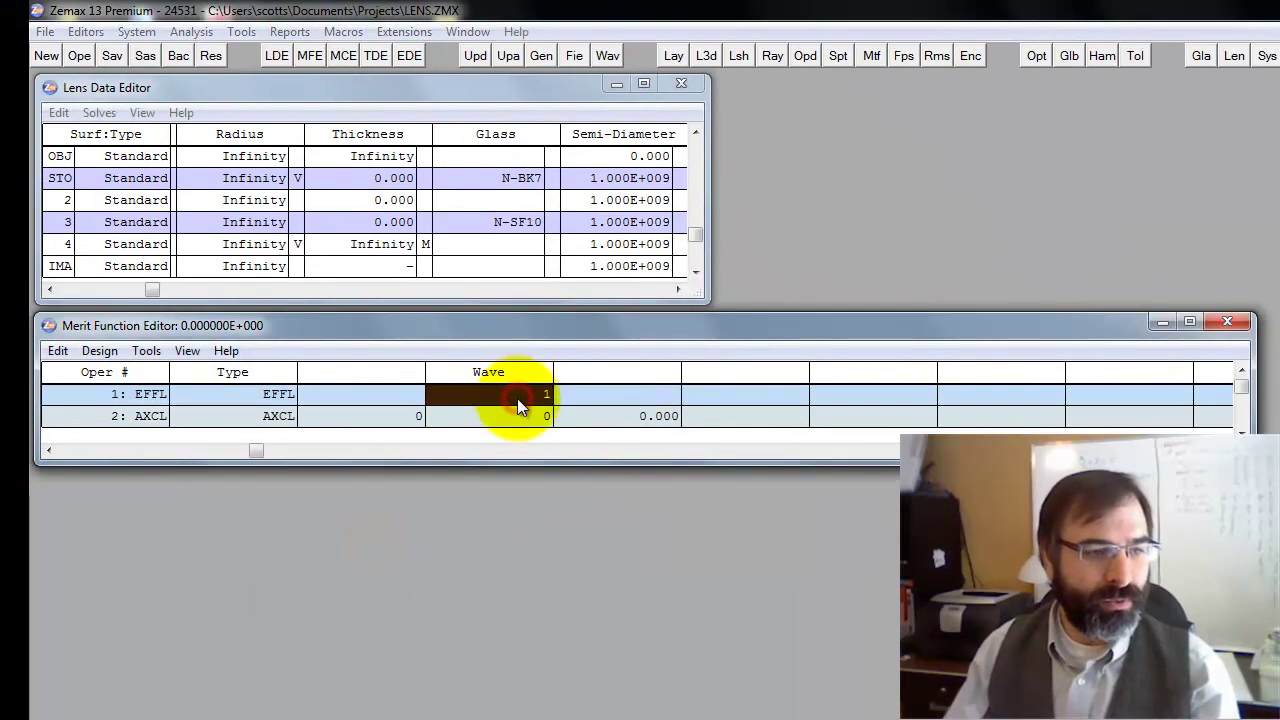
type("2")
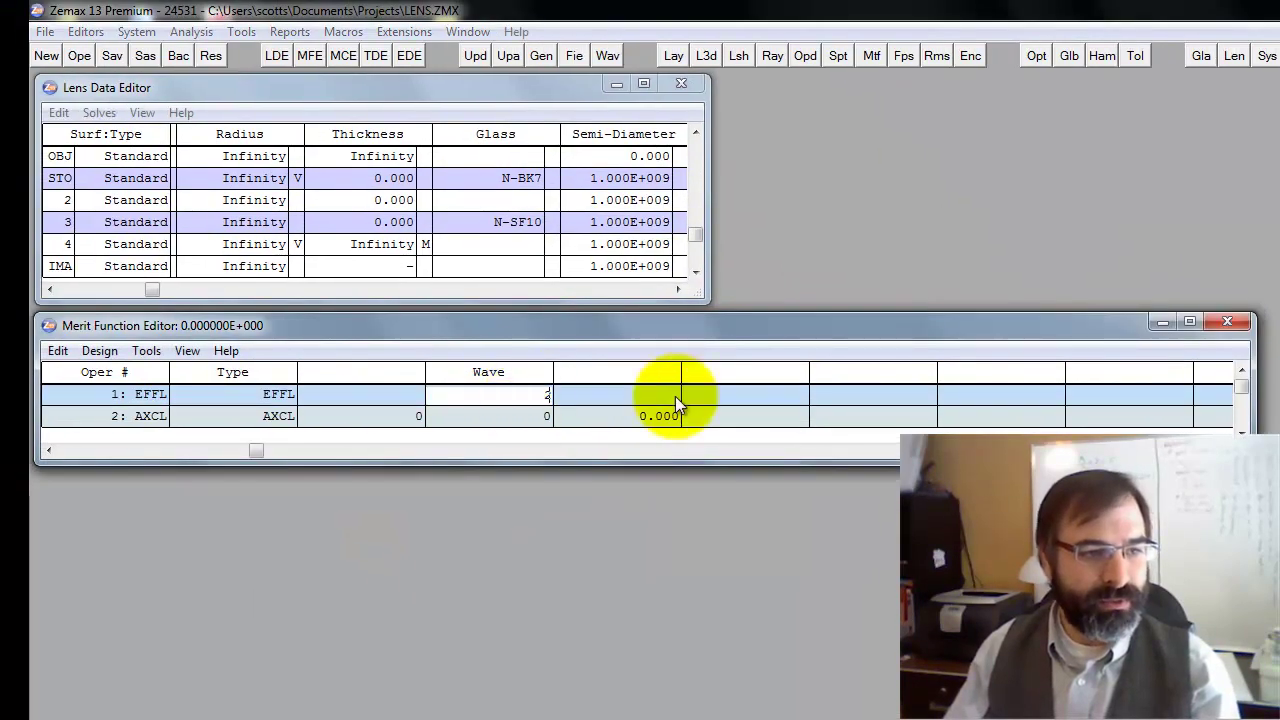
Hide the unused blank columns between Zone and Target in the Merit Function Editor
left_click(788, 396)
left_click(196, 355)
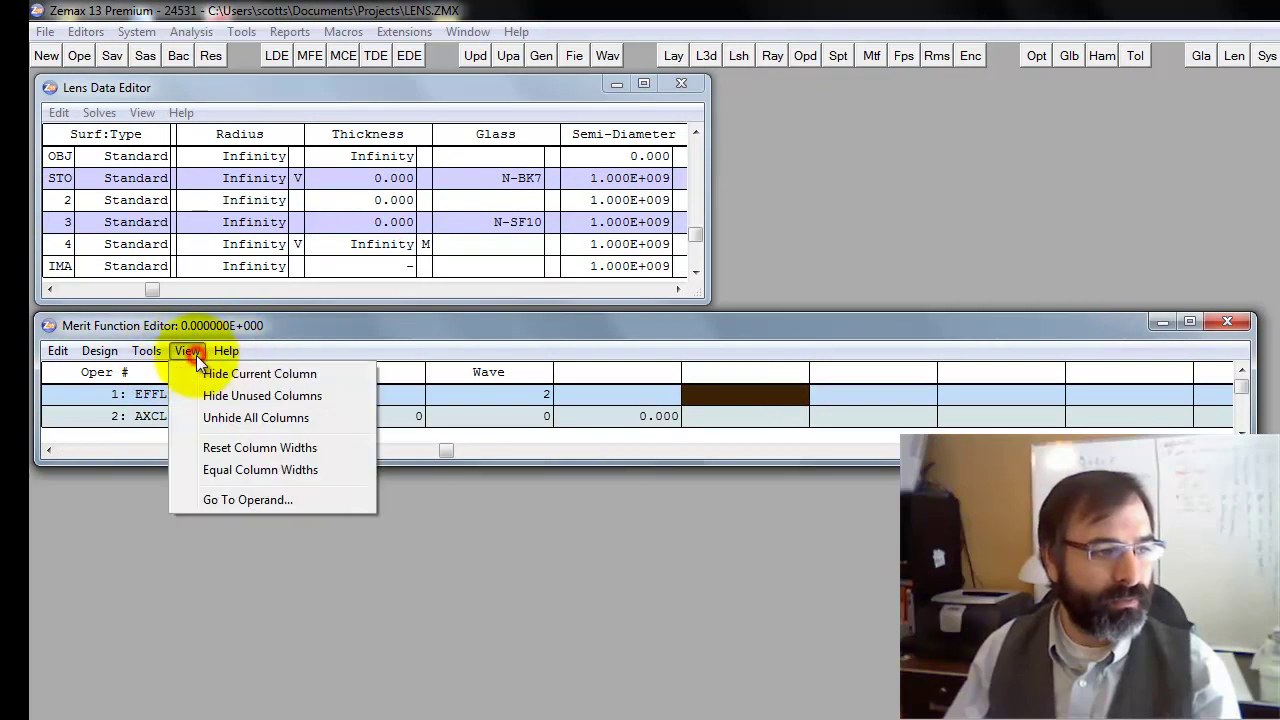
left_click(192, 355)
left_click(192, 355)
left_click(199, 368)
left_click(194, 354)
left_click(199, 367)
left_click(192, 352)
left_click(199, 367)
left_click(194, 354)
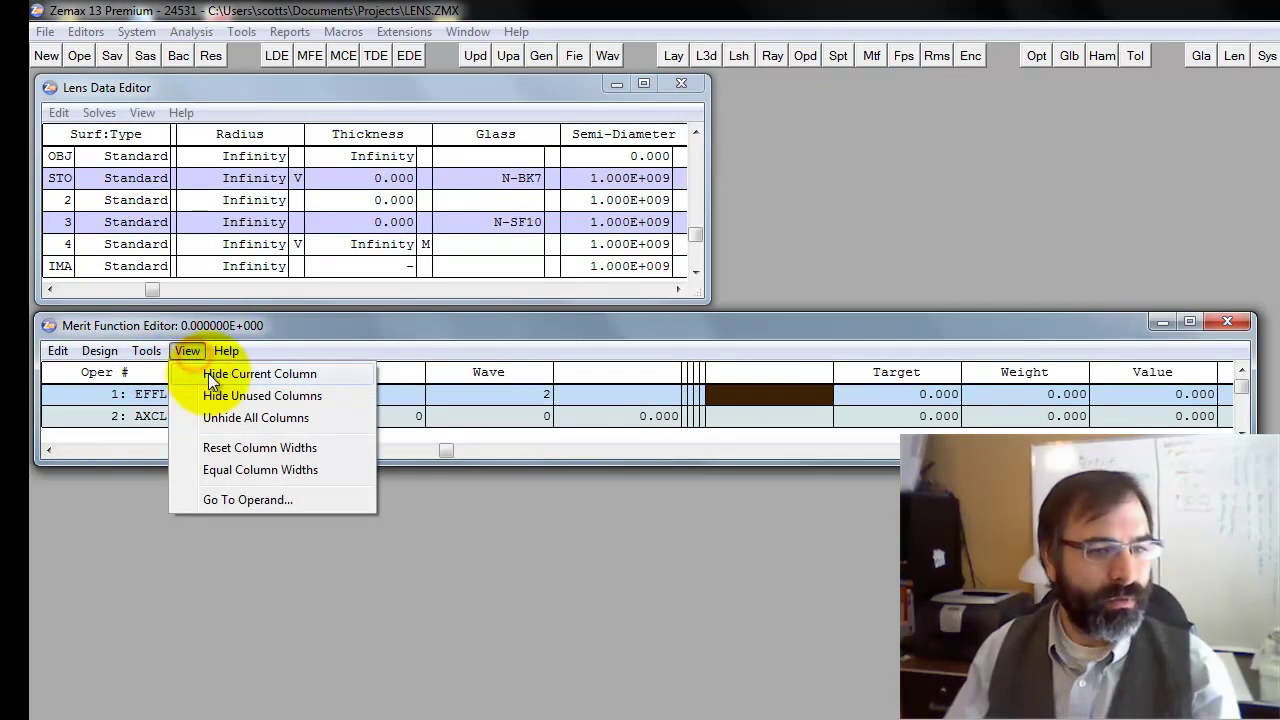
left_click(208, 373)
Set the EFFL target to 100 and the AXCL target to 0, giving both operands a weight of 1
type("100")
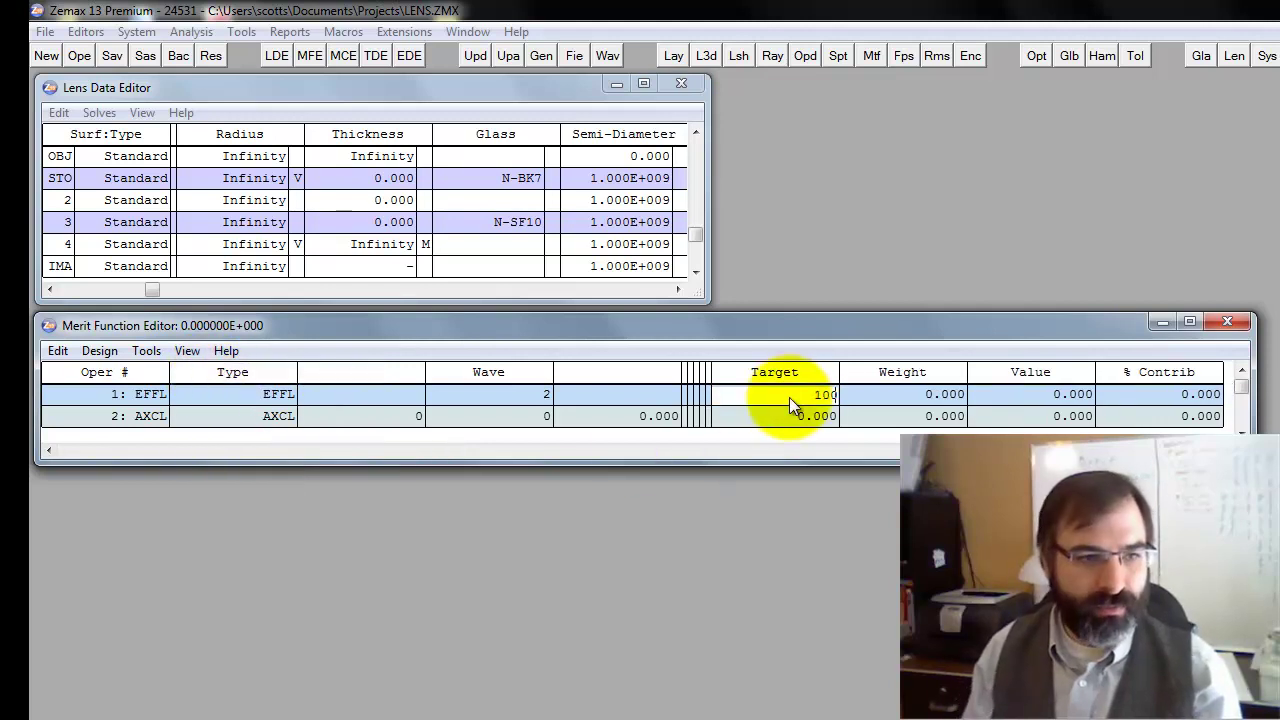
key("Return")
key("Tab")
key("Left")
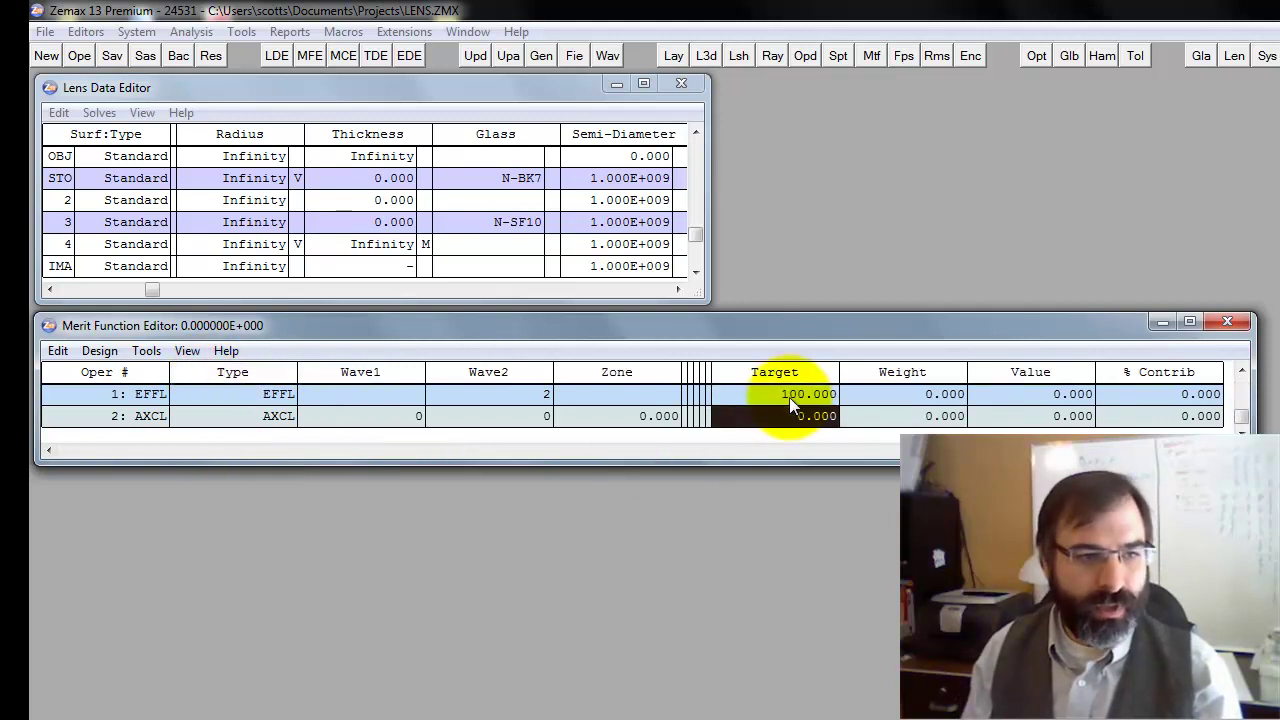
type("0")
key("Tab")
key("Up")
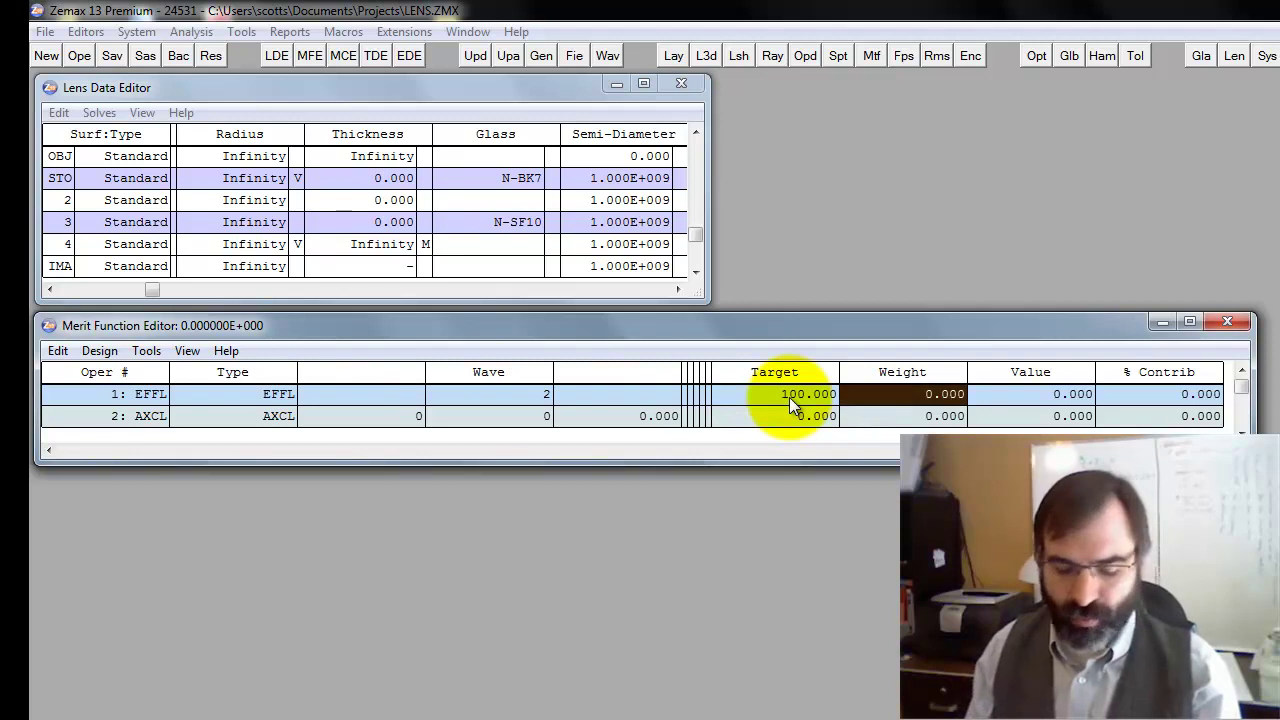
type("1")
key("Return")
type("1")
key("Return")
key("Up")
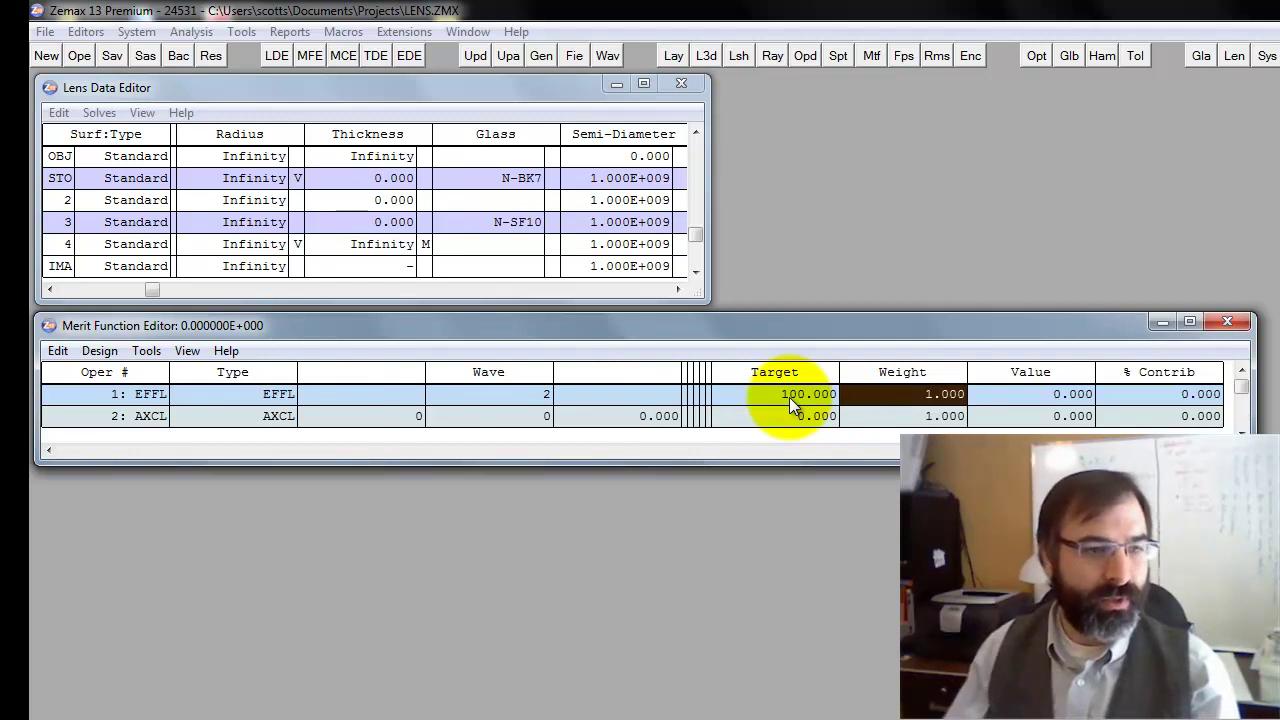
left_click(294, 395)
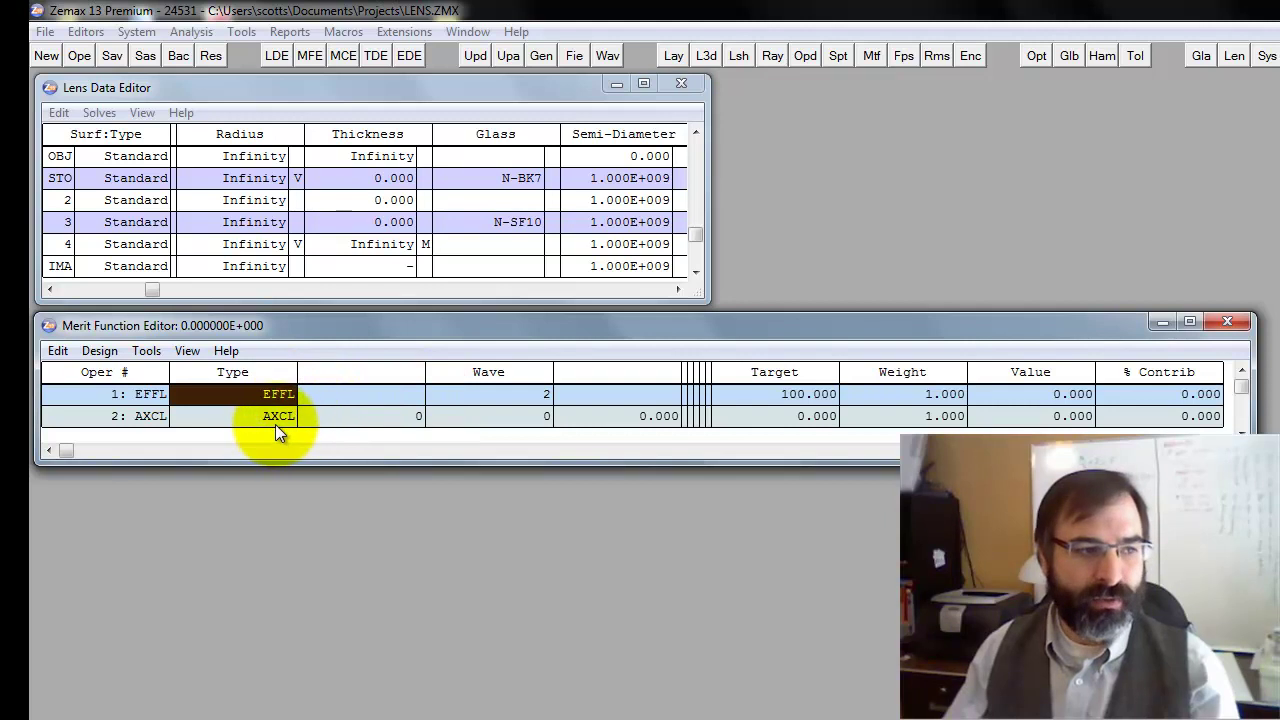
left_click(275, 423)
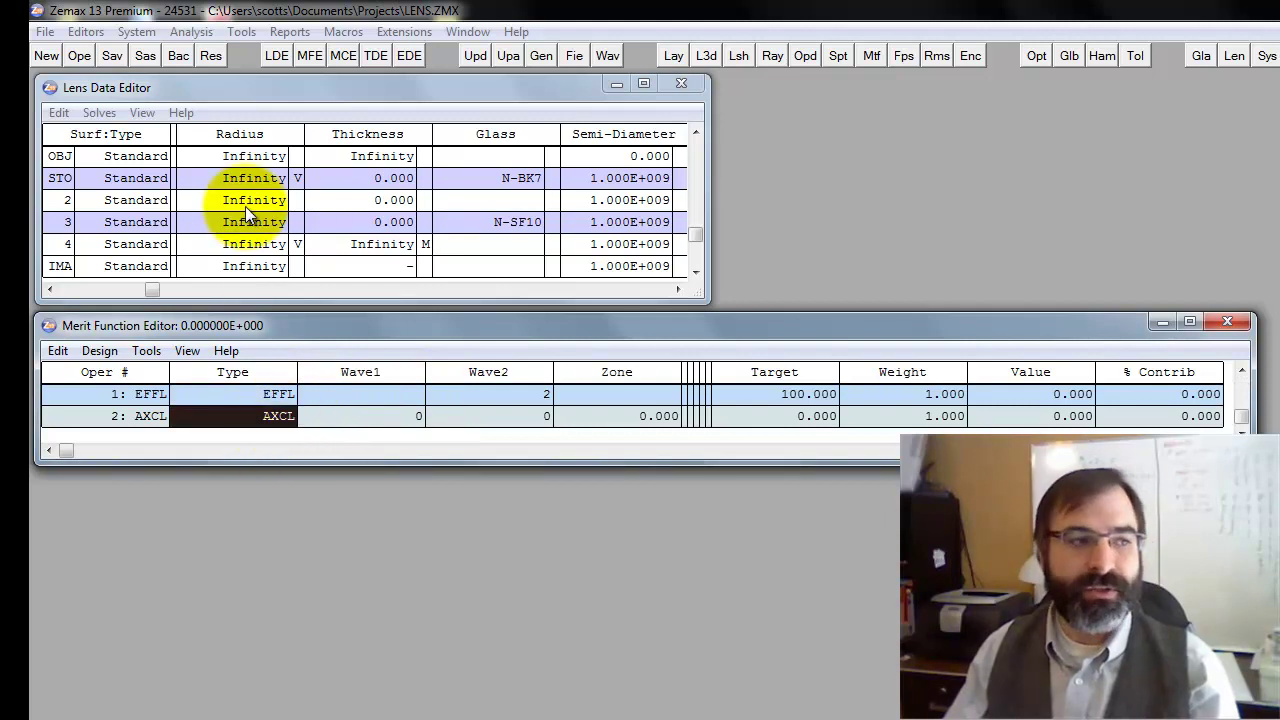
left_click(259, 181)
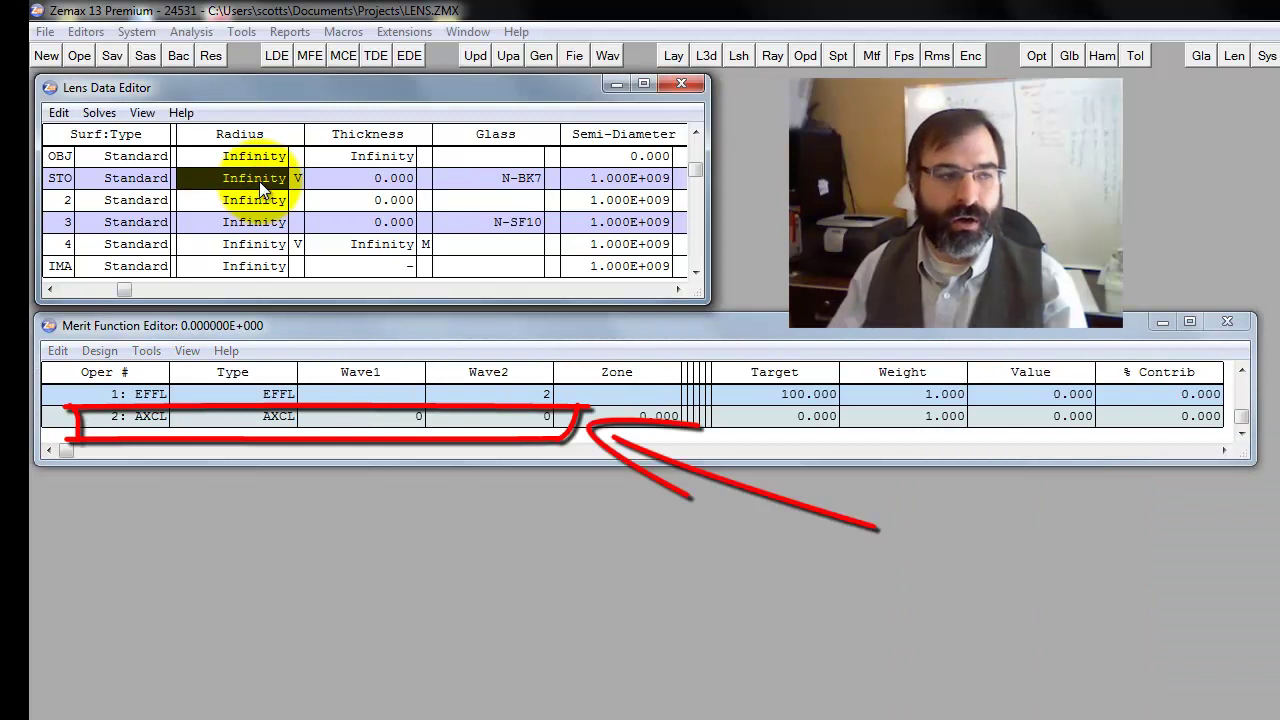
left_click(253, 246)
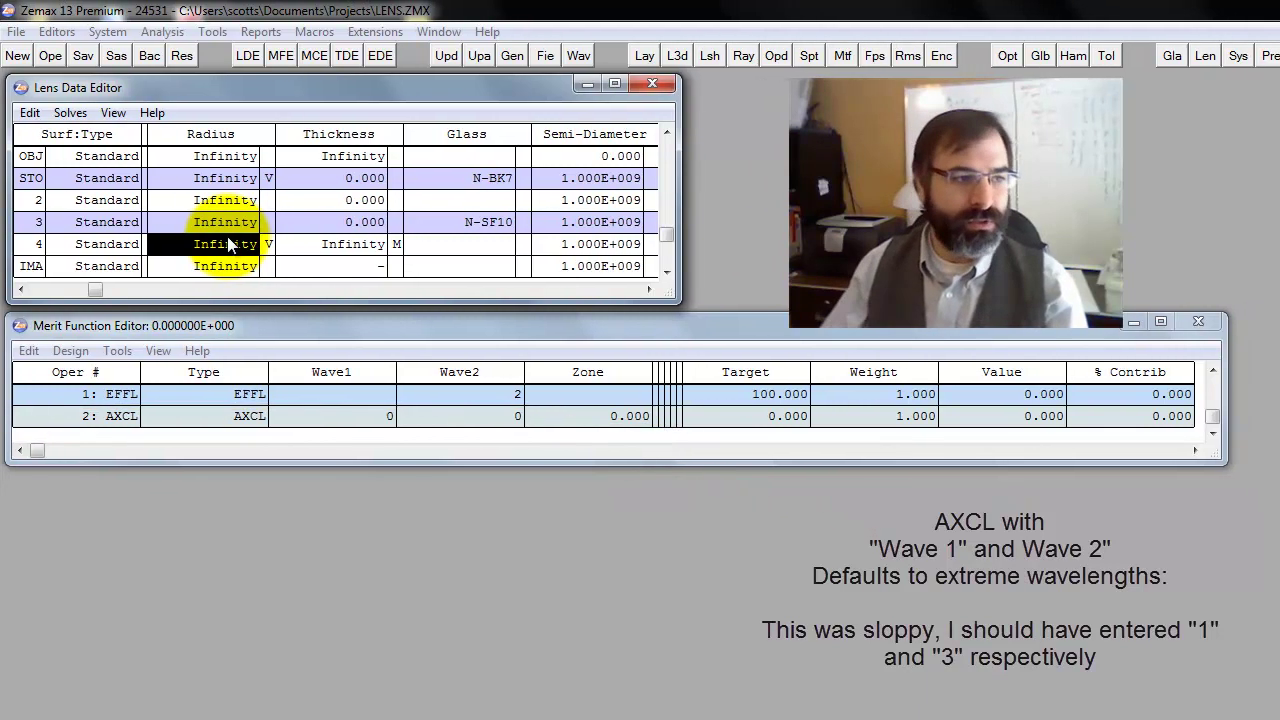
left_click(382, 417)
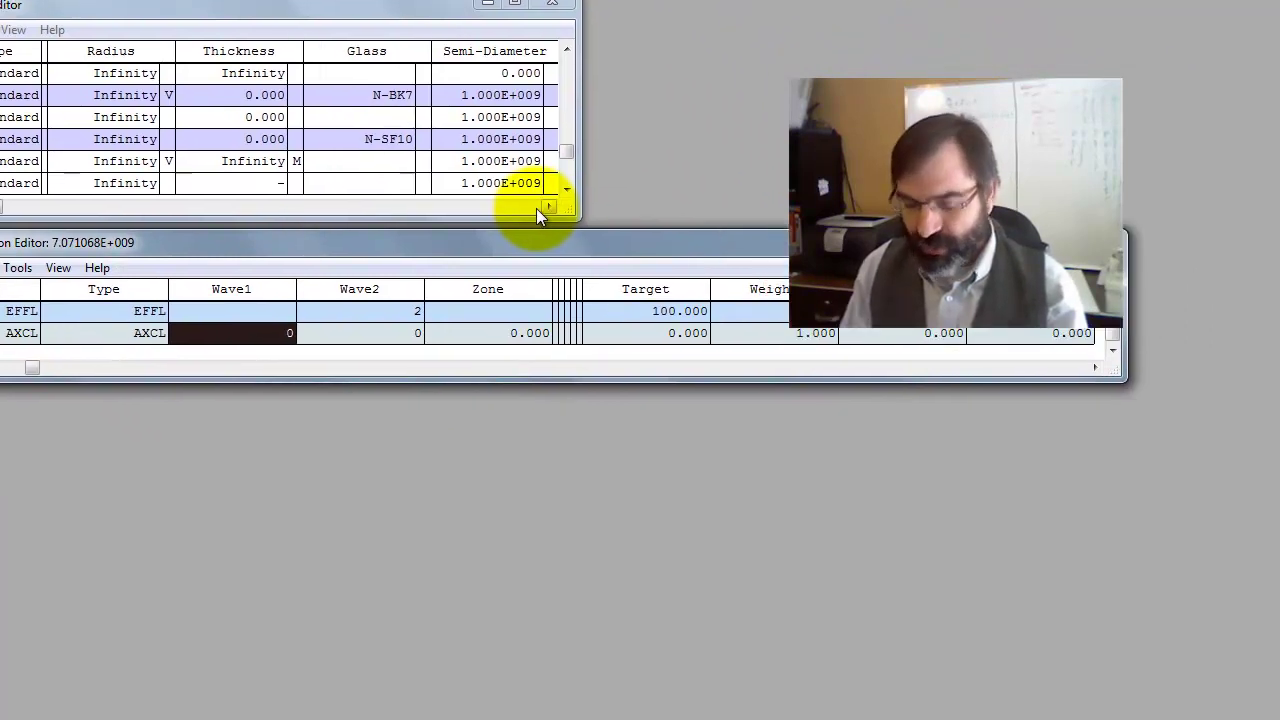
Run an automatic local optimization with the Damped Least Squares algorithm and close the optimizer
key("ctrl+shift+o")
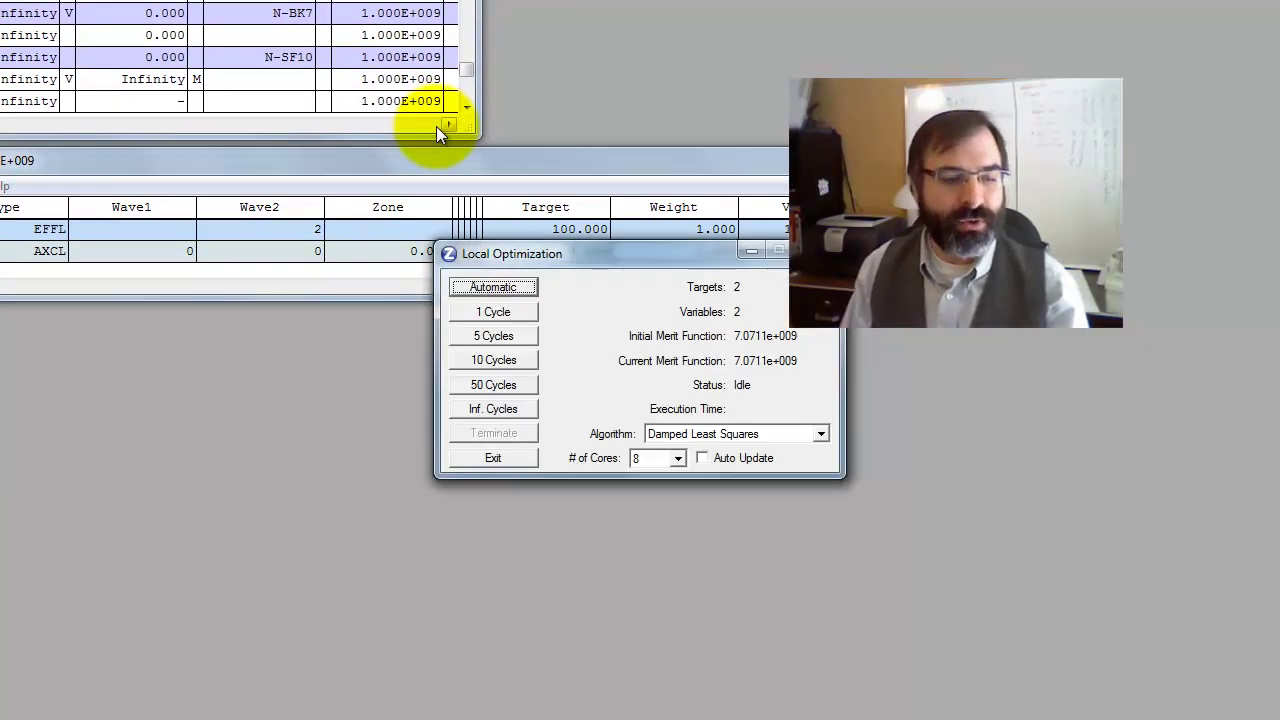
key("Return")
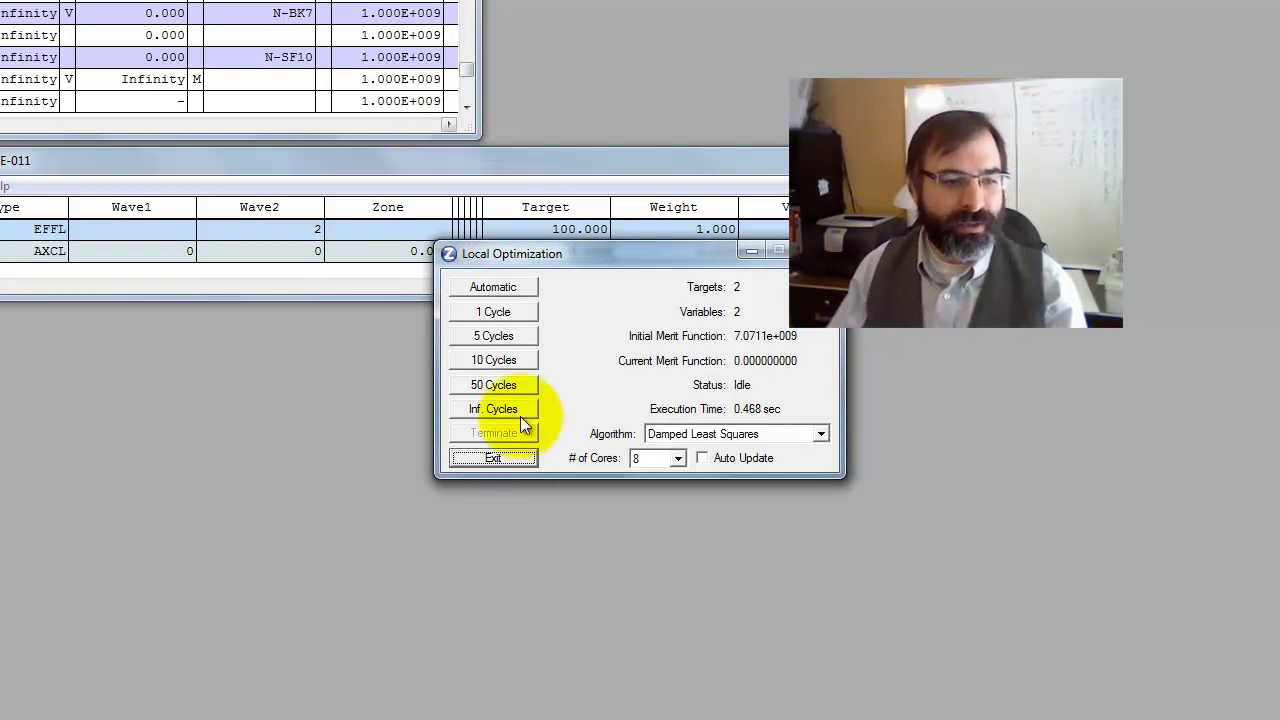
left_click(521, 459)
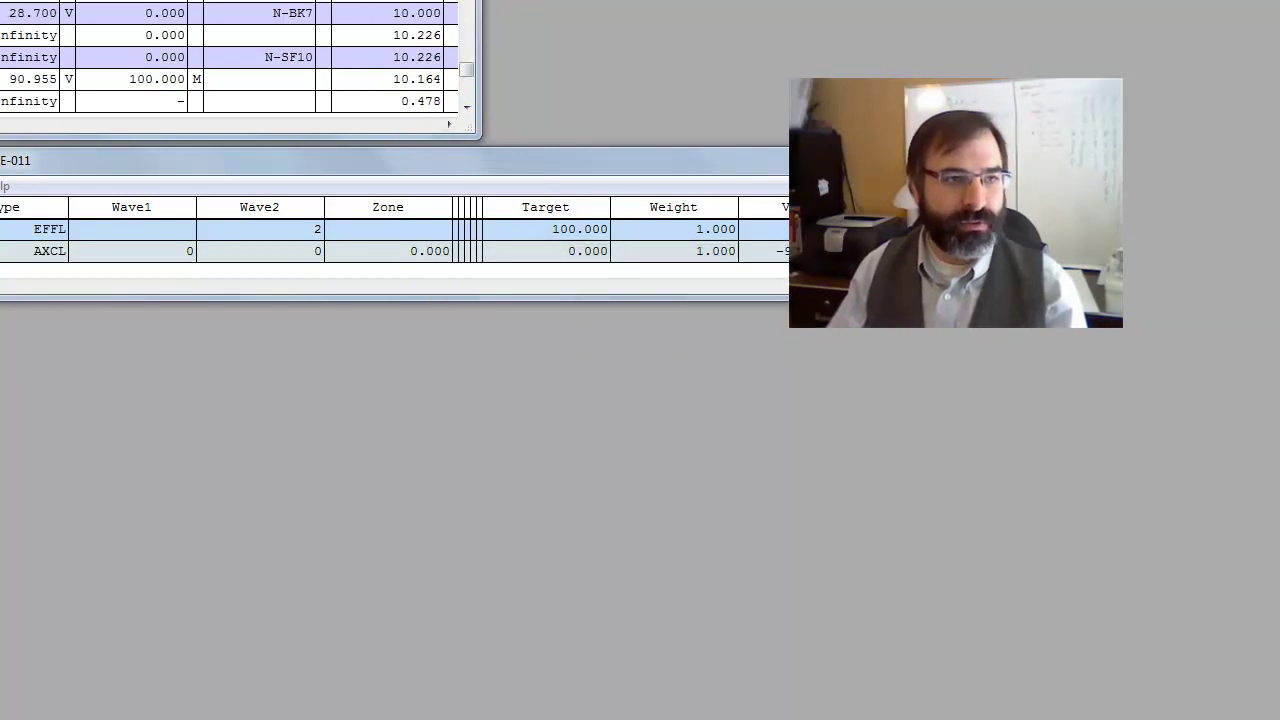
Open the 2D lens layout plot and place its window below the Merit Function Editor
left_click(490, 9)
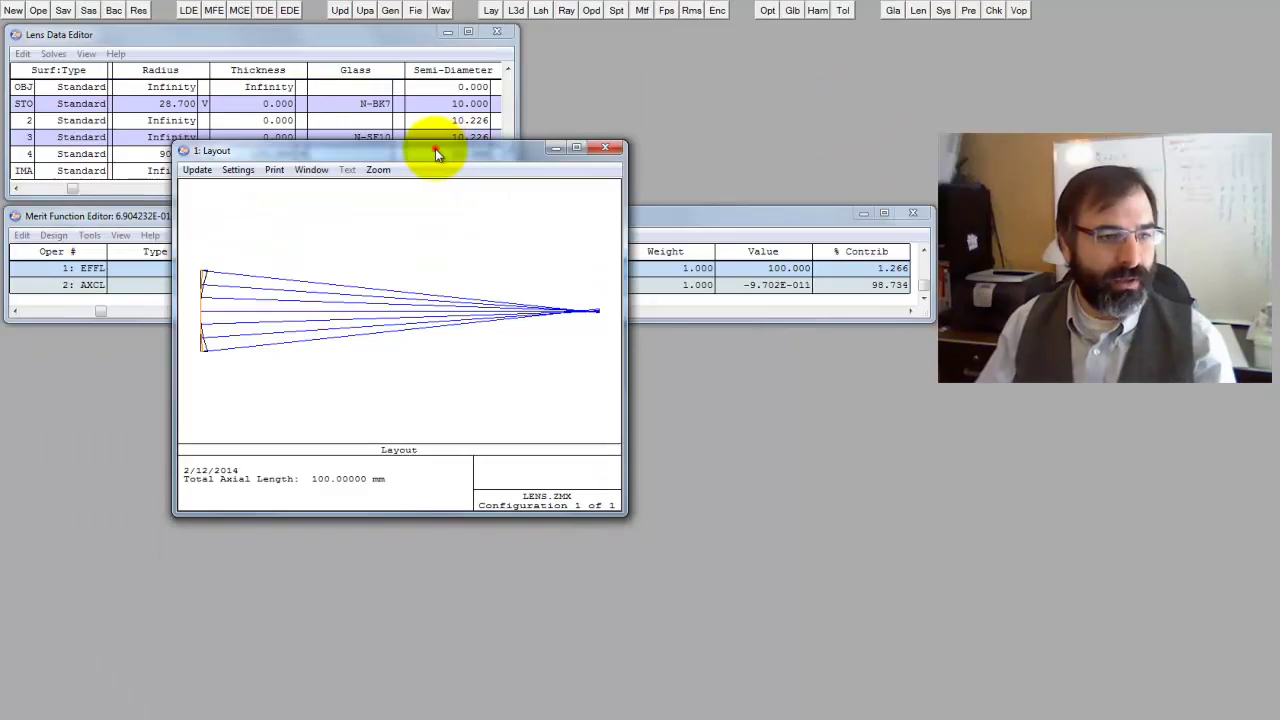
left_click_drag(371, 71, 177, 298)
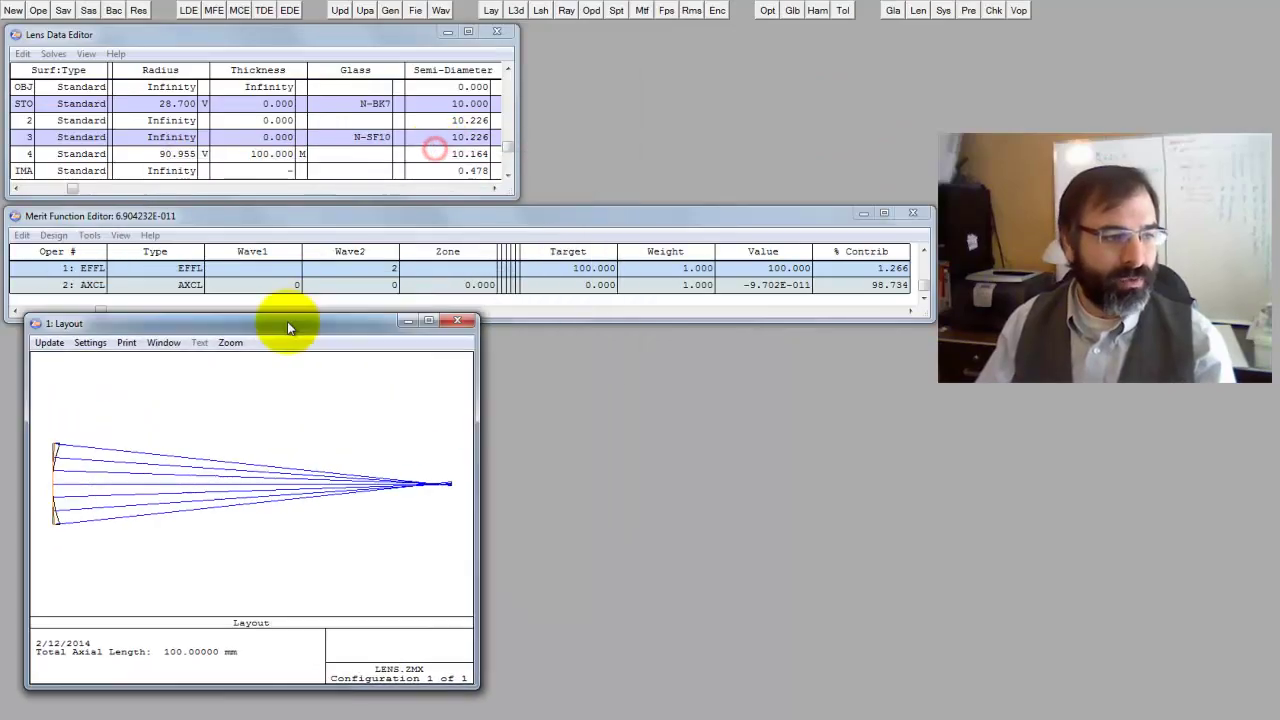
Align the layout window with the Merit Function Editor's edge and place a new Chromatic Focal Shift plot beside it
left_click_drag(287, 321, 268, 334)
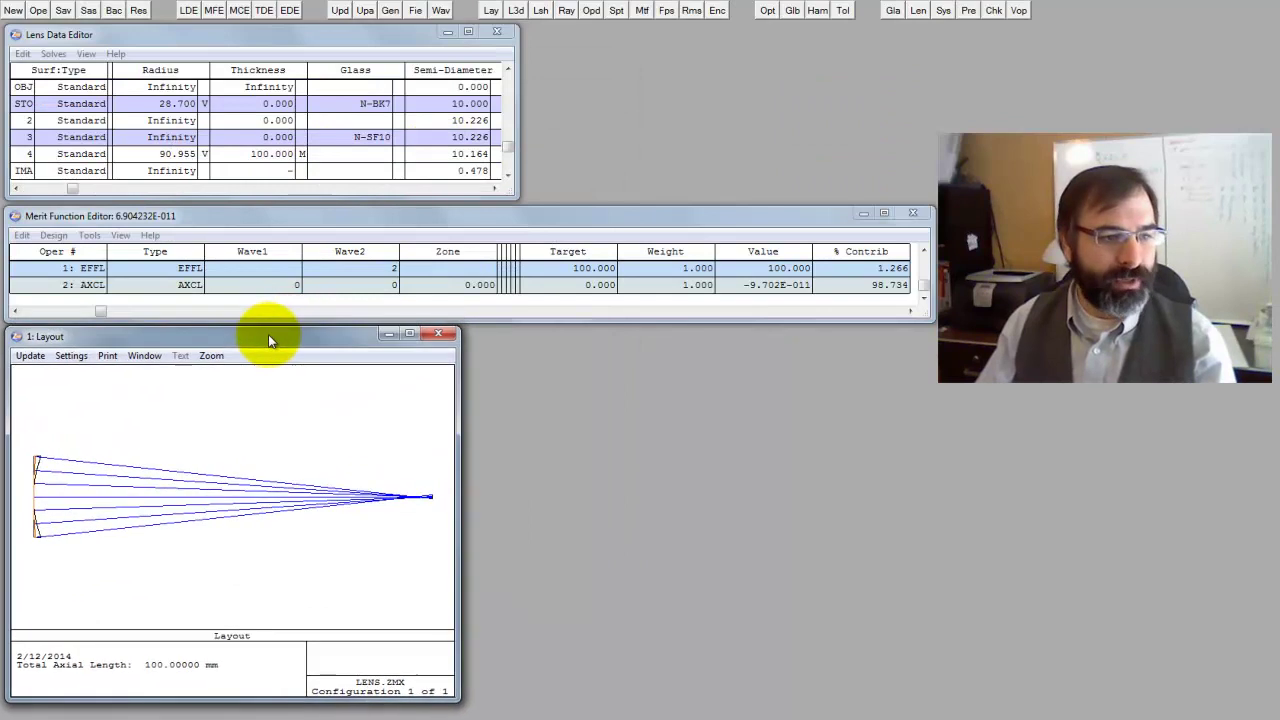
left_click(128, 4)
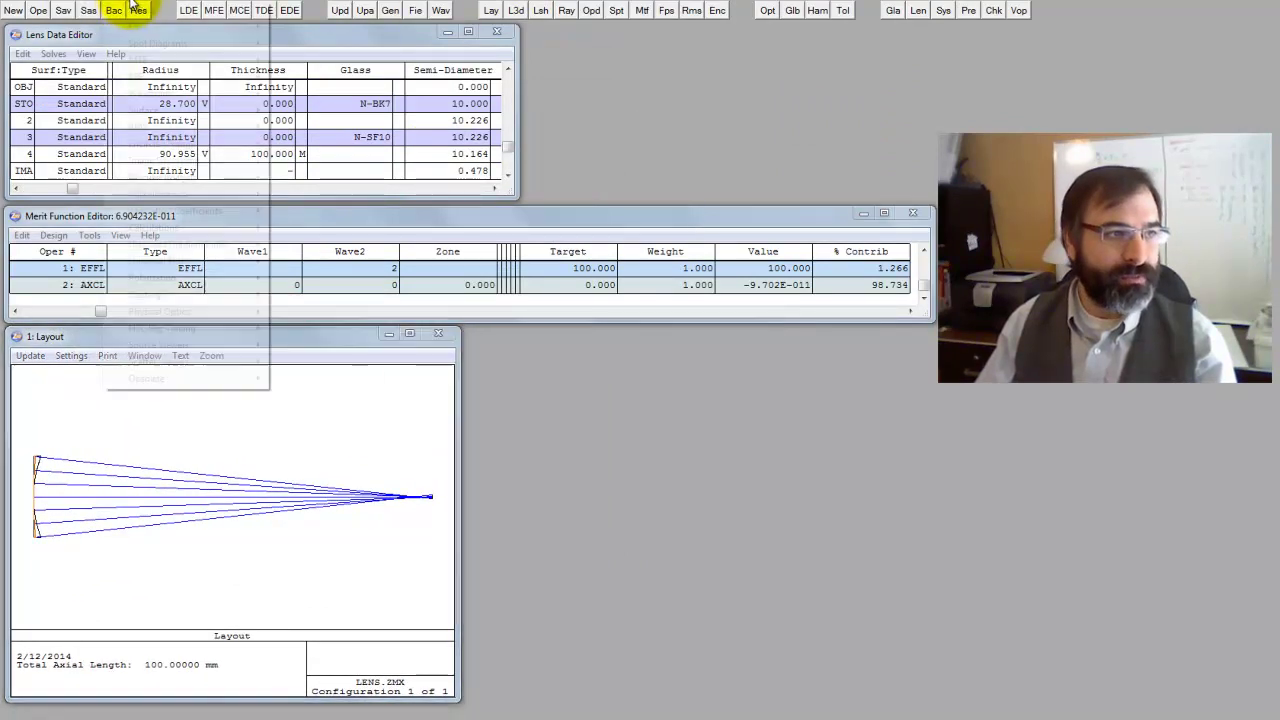
mouse_move(155, 195)
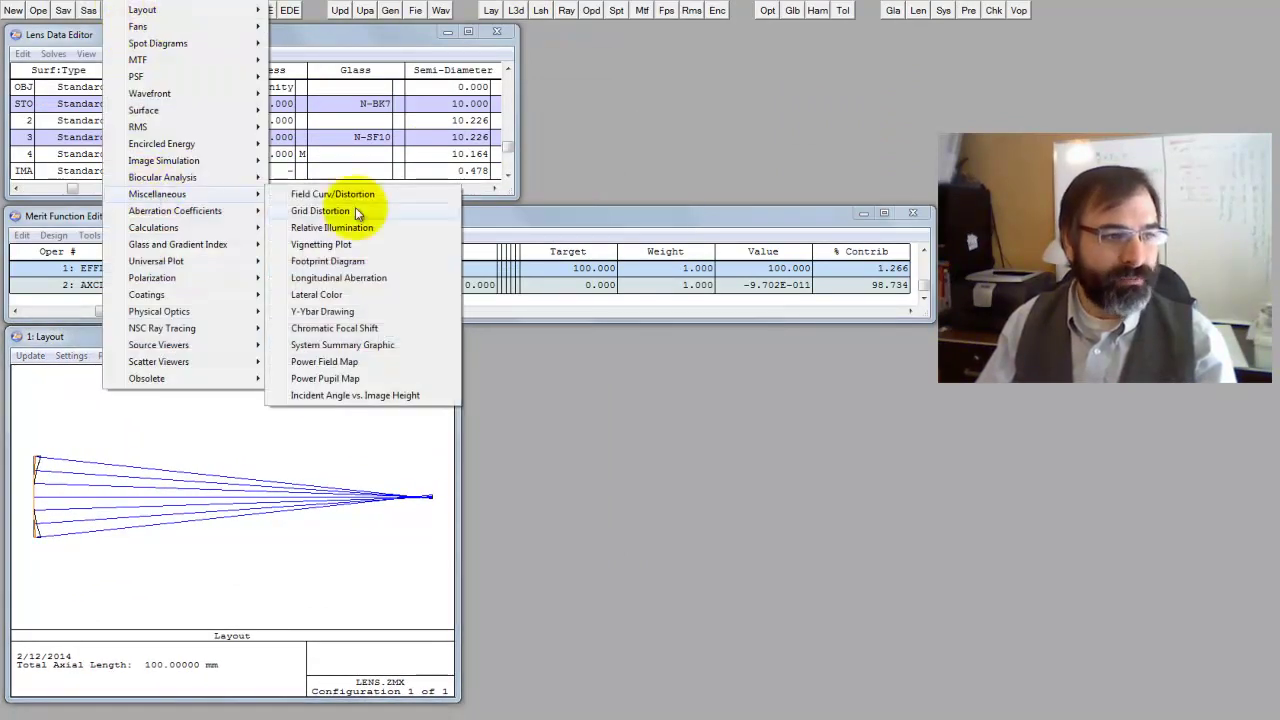
left_click(323, 330)
left_click_drag(280, 10, 720, 343)
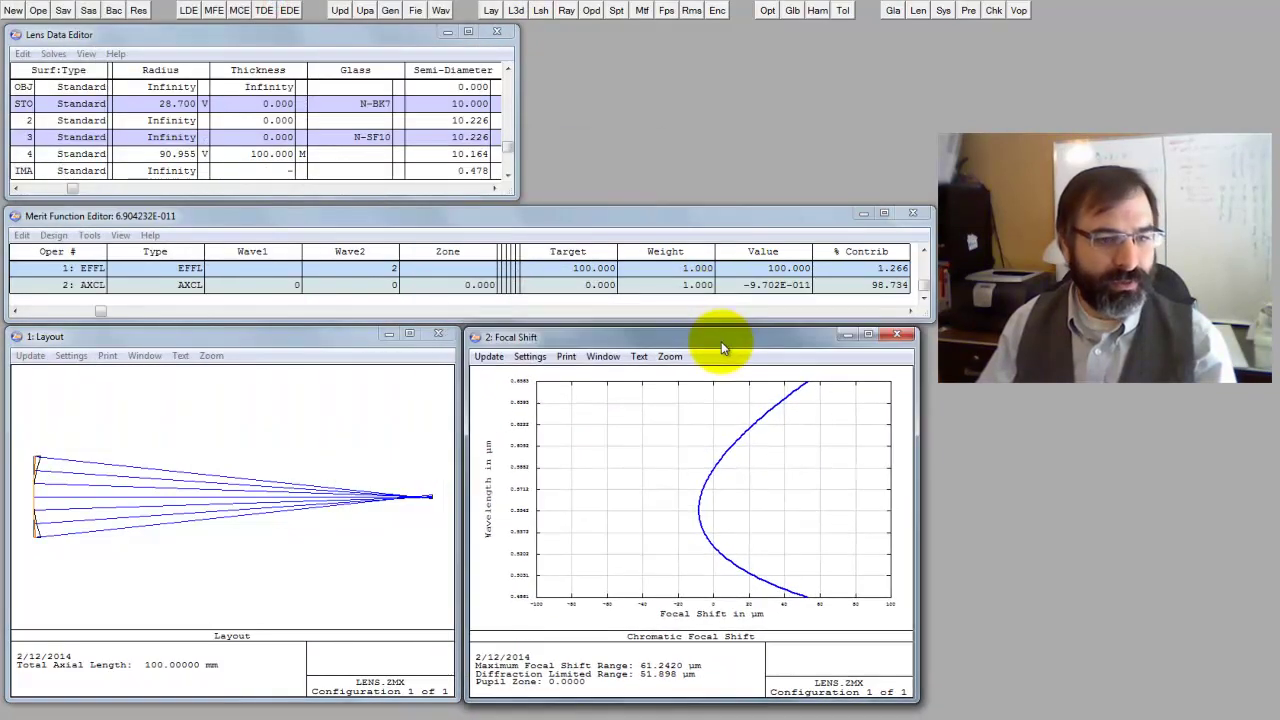
left_click(292, 434)
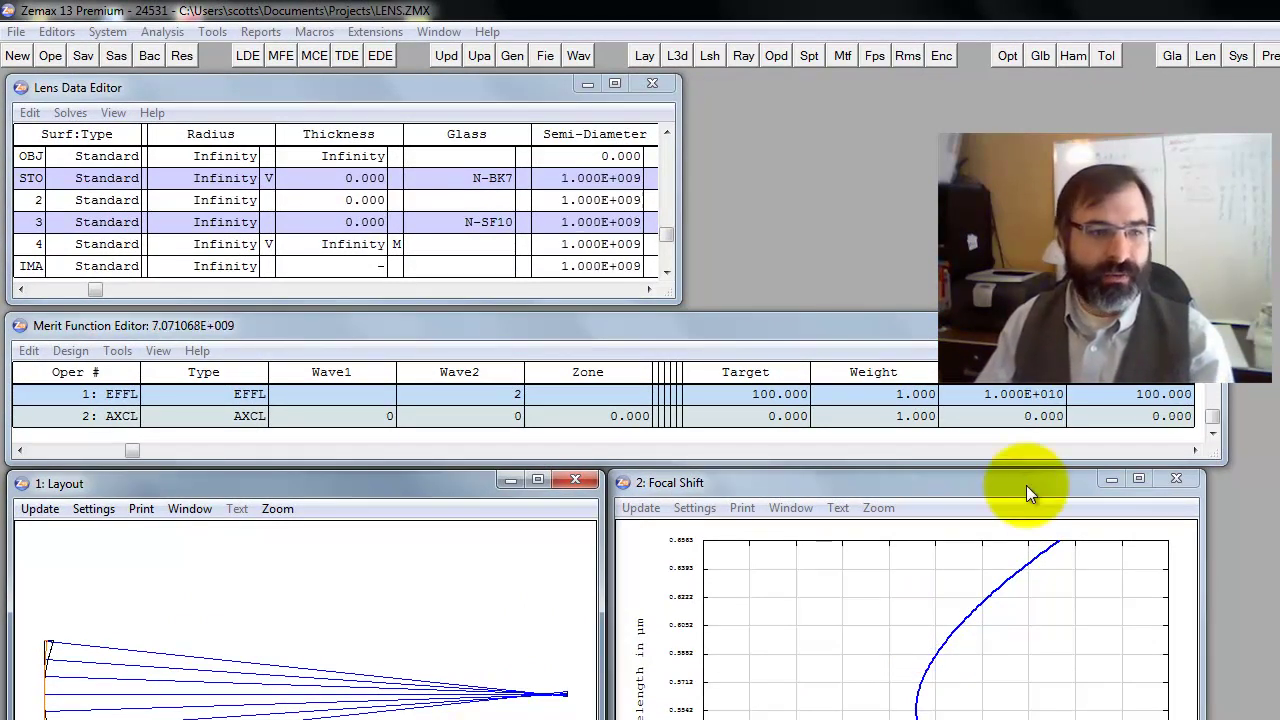
Set the thicknesses of the stop surface, surface 2 and surface 3 to 4, 1 and 2 mm
left_click(367, 180)
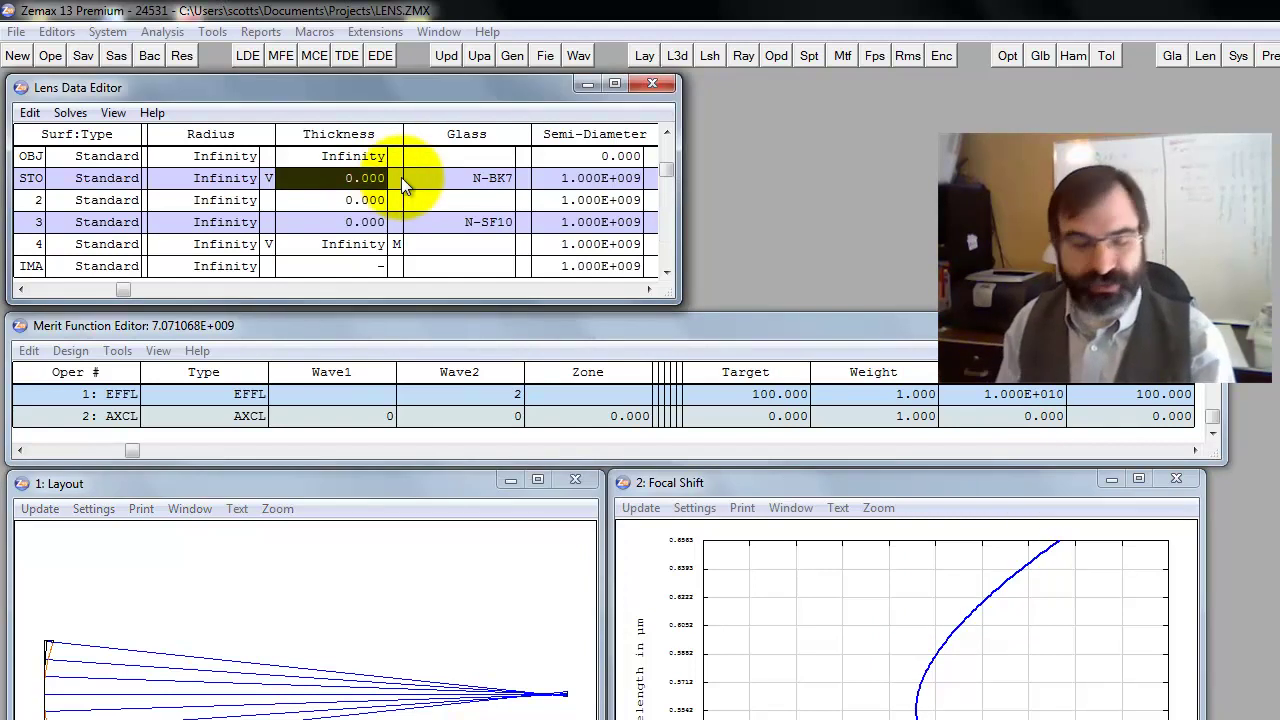
type("4")
key("Return")
type("1")
key("Return")
type("2")
key("Up")
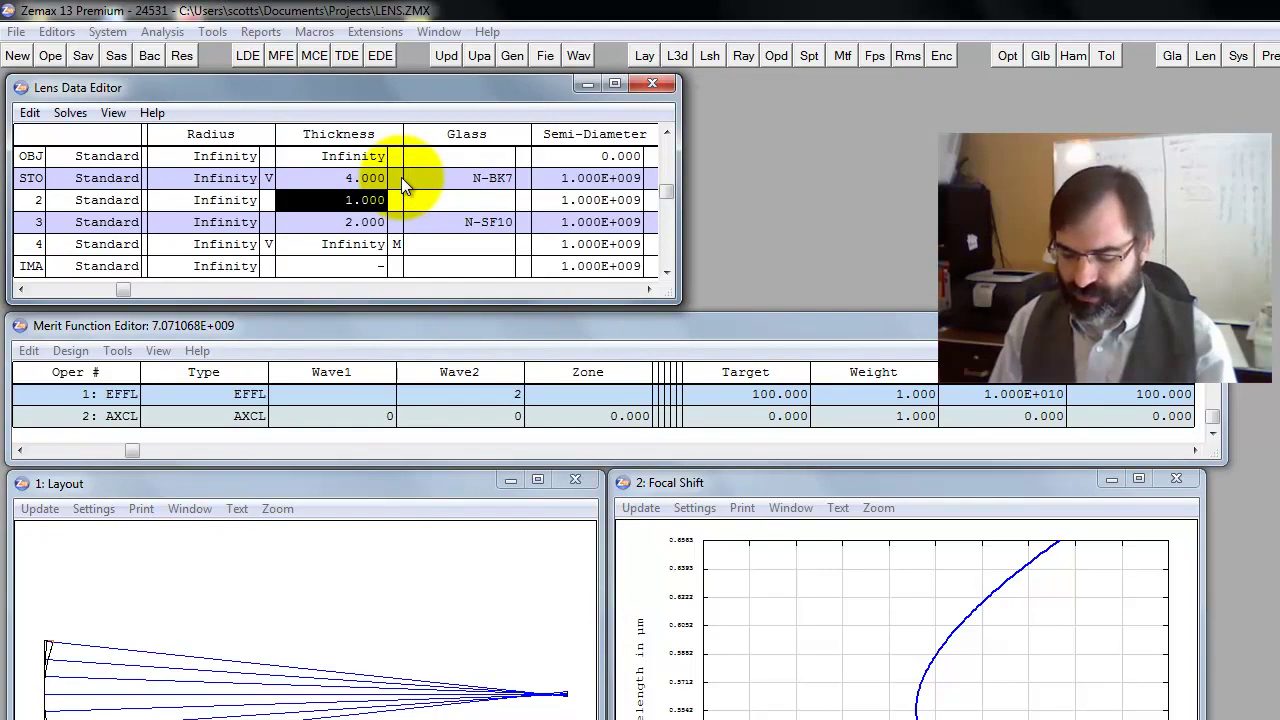
Try an automatic Damped Least Squares local optimization starting from flat surfaces with real thicknesses, and close the optimizer
key("ctrl+o")
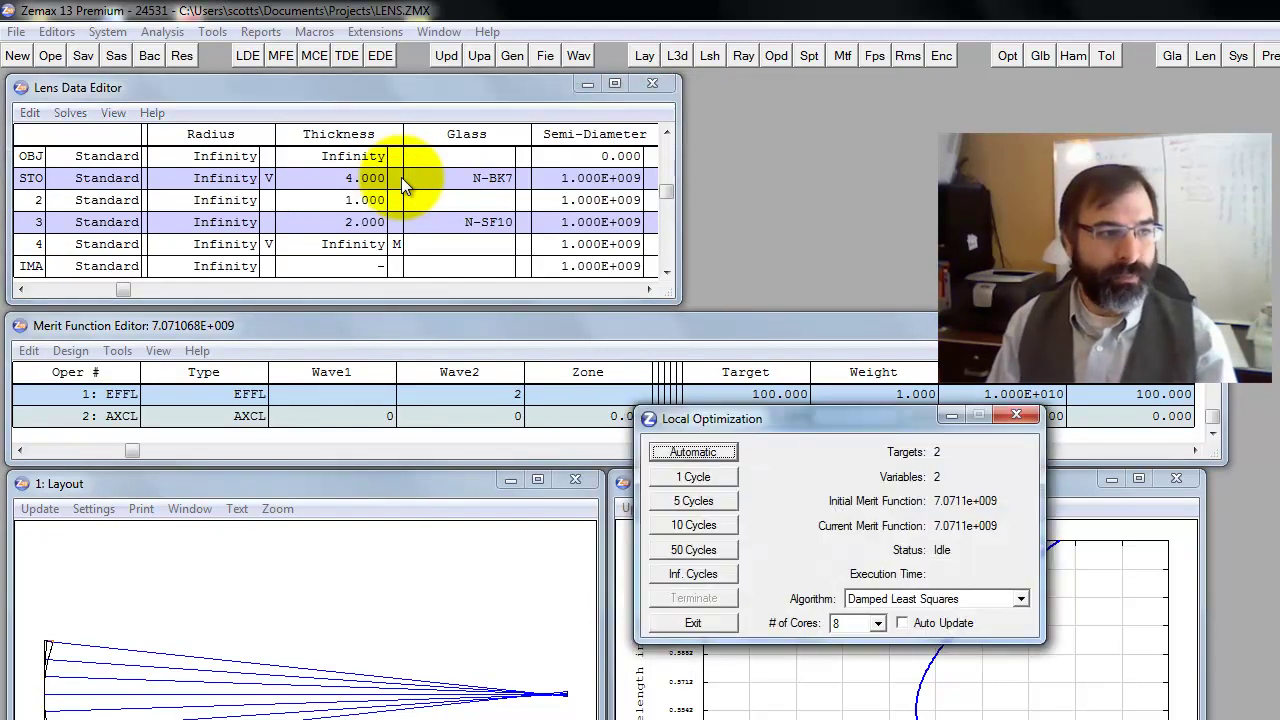
key("Return")
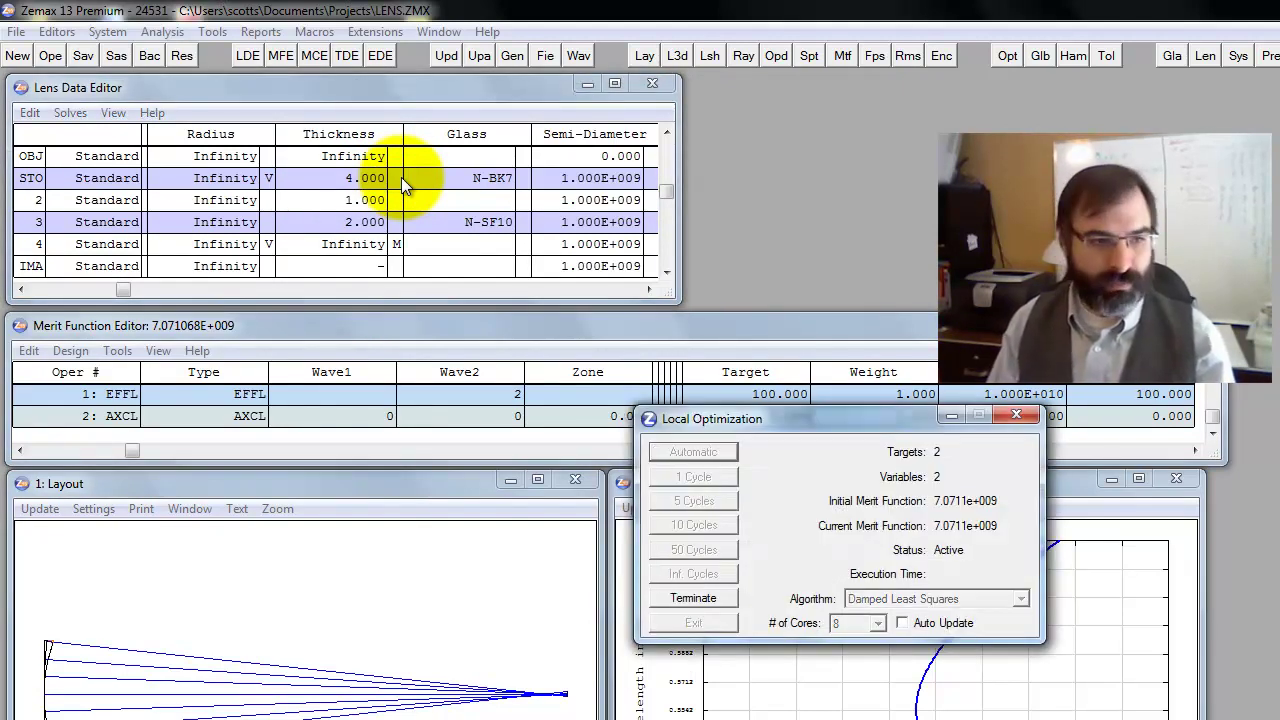
left_click(693, 623)
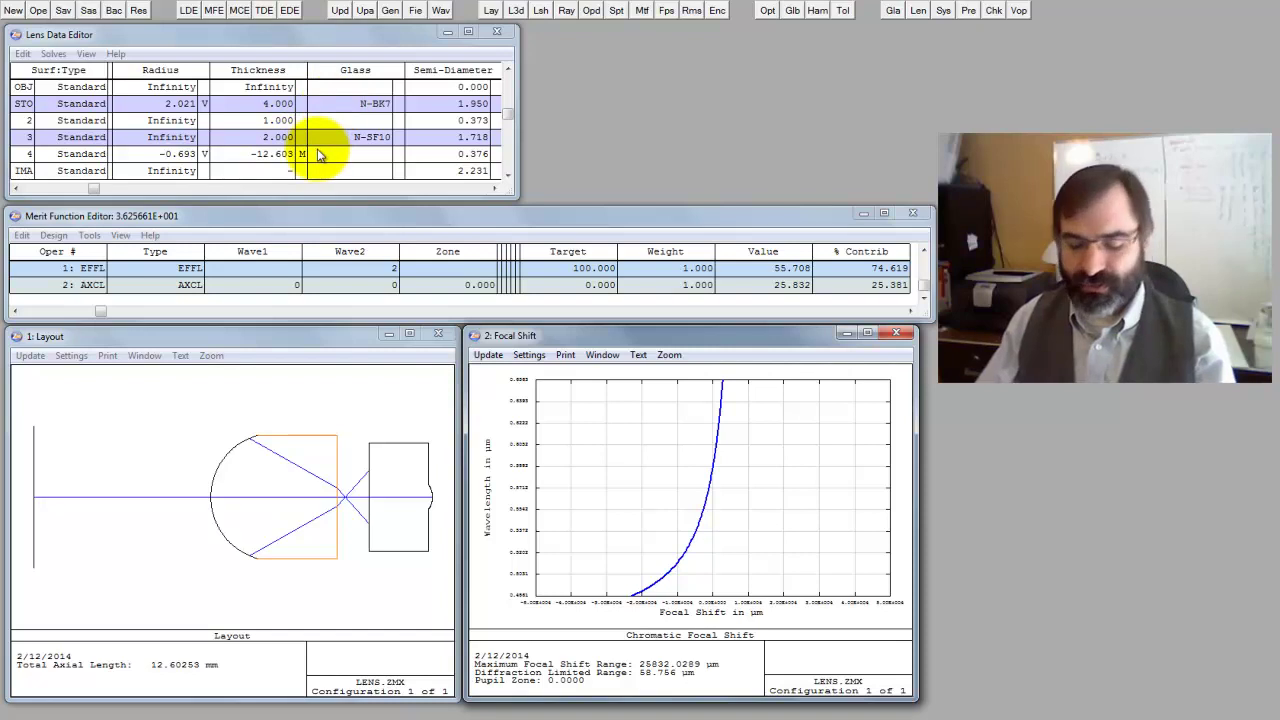
Set the thicknesses of the stop surface, surface 2 and surface 3 to 0
left_click(293, 104)
type("0")
key("Down")
type("0")
key("Down")
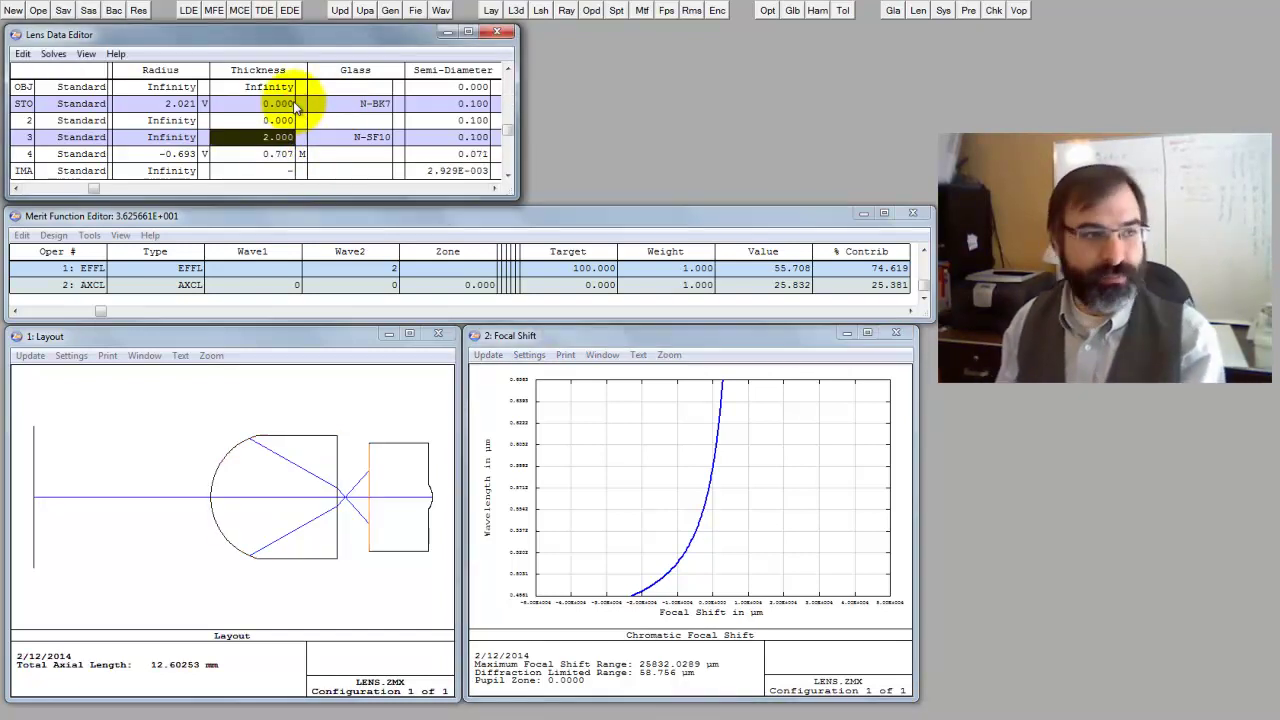
type("0")
key("Up")
Run the automatic local optimization on the zero-thickness doublet, close the optimizer and refresh the layout and focal shift plots
key("ctrl+shift+o")
key("Return")
left_click(529, 444)
left_click(310, 438)
left_click(676, 481)
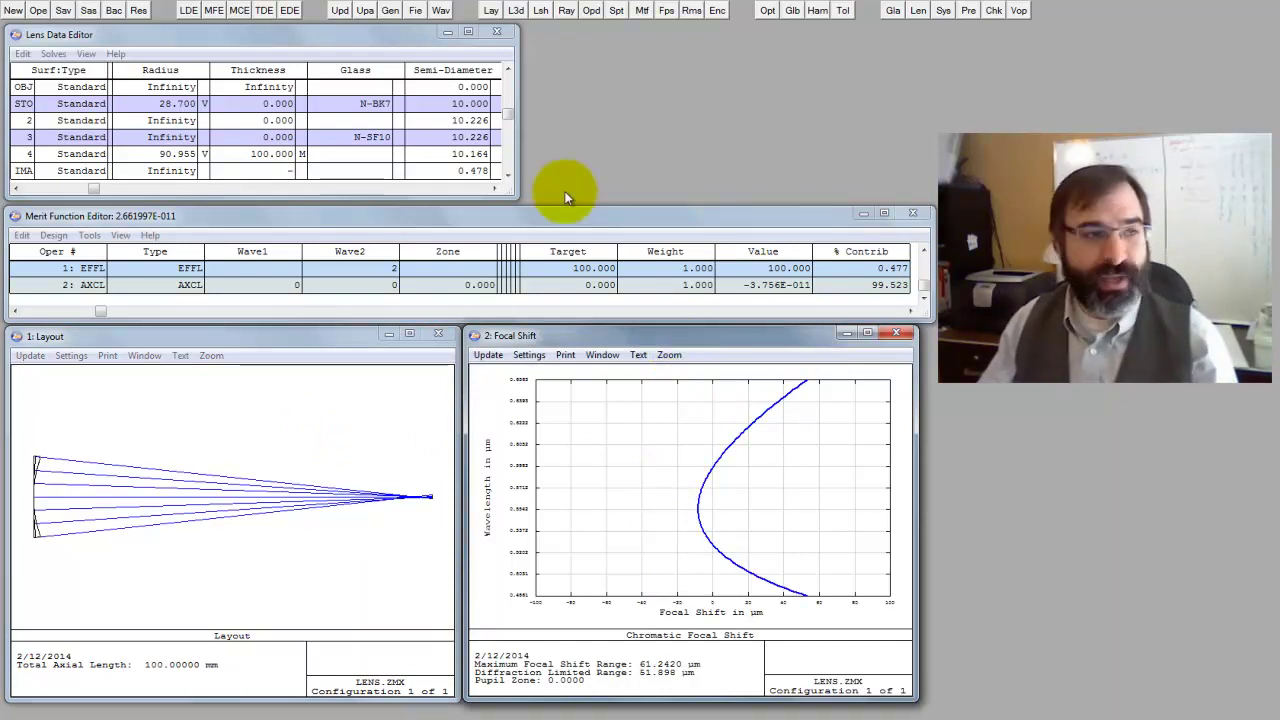
Set the thickness of surface 2 to 1 mm and reoptimize the doublet with an automatic local optimization
left_click(272, 120)
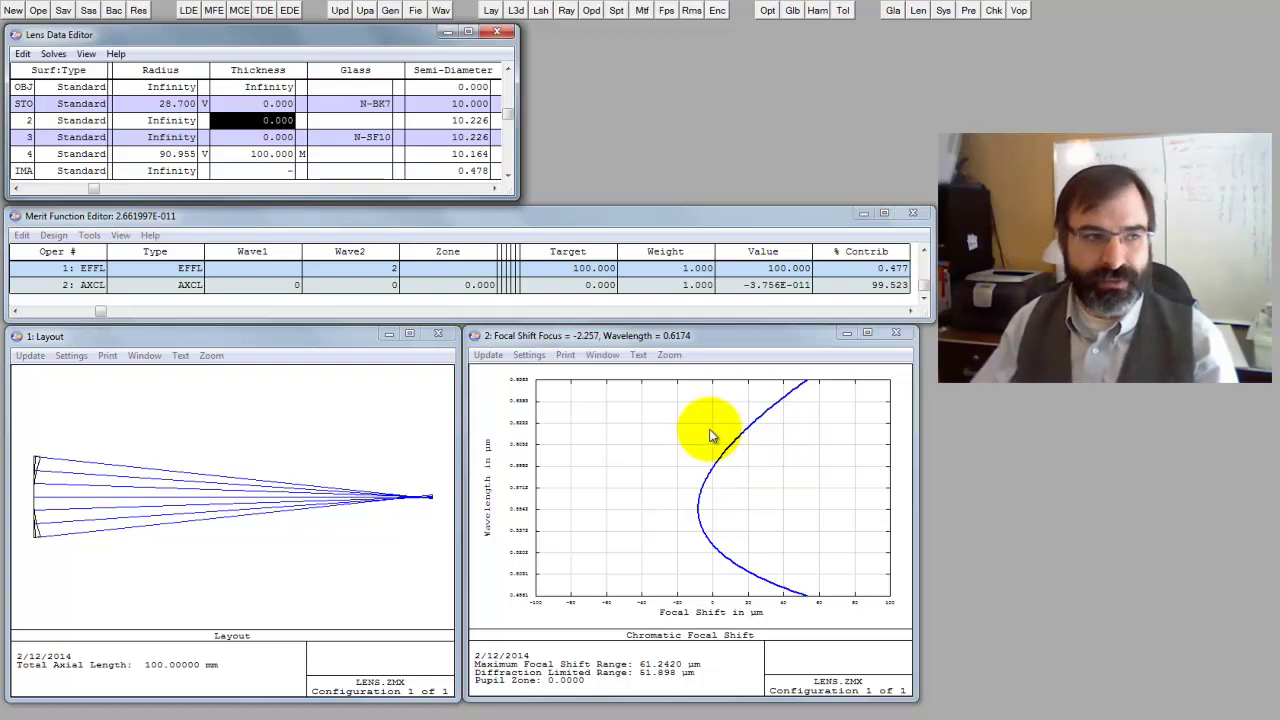
type("1")
key("Return")
key("ctrl+shift+o")
key("Return")
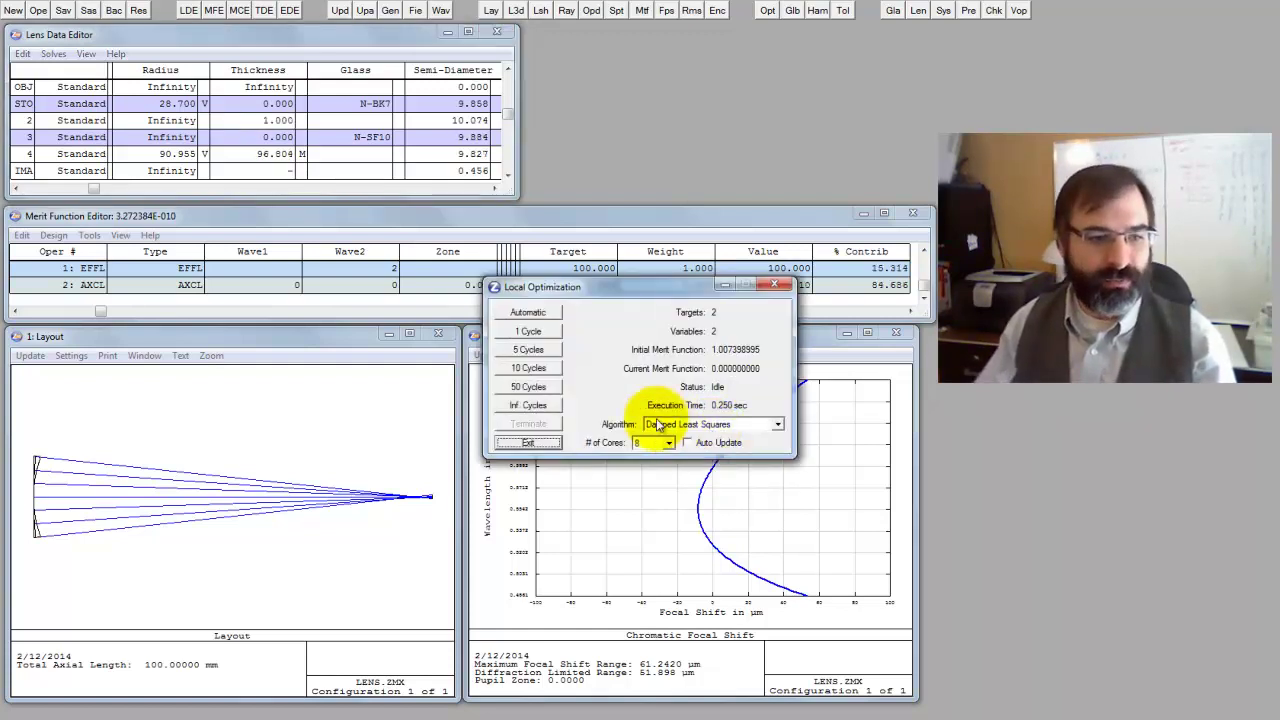
left_click(530, 442)
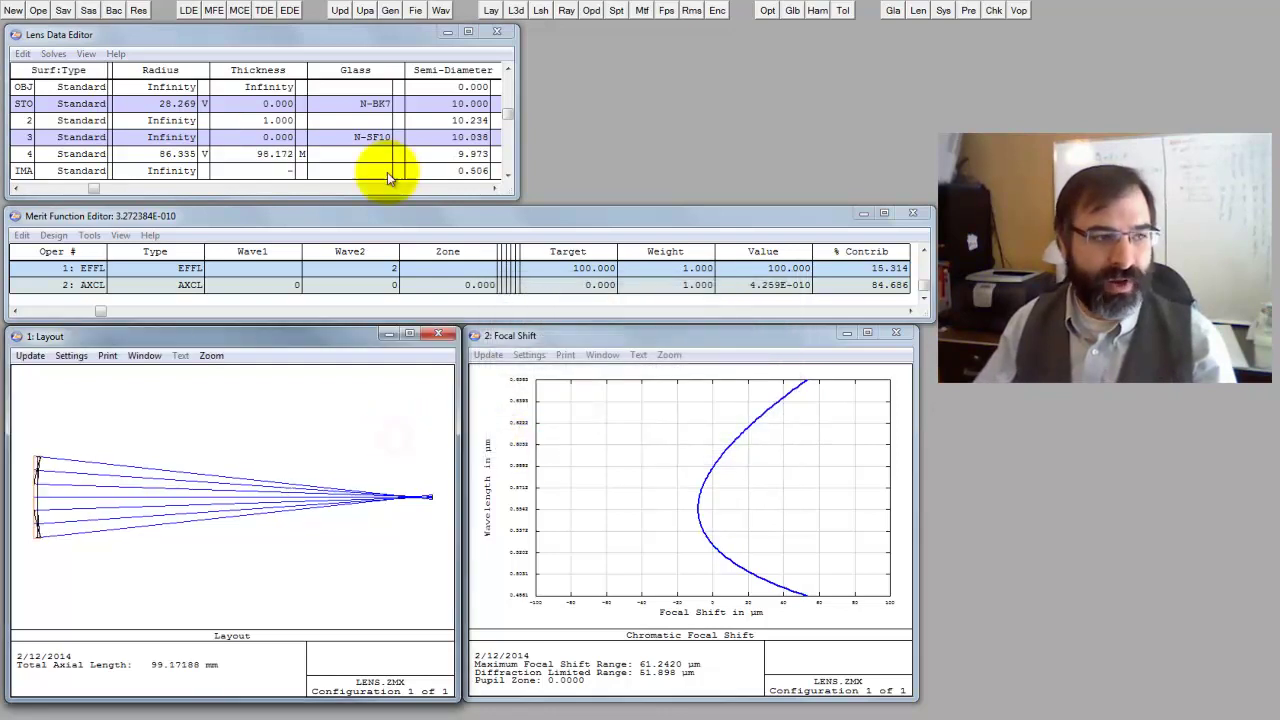
Set the thickness of surface 3 (N-SF10) to 2 mm and reoptimize with an automatic local optimization
left_click(277, 139)
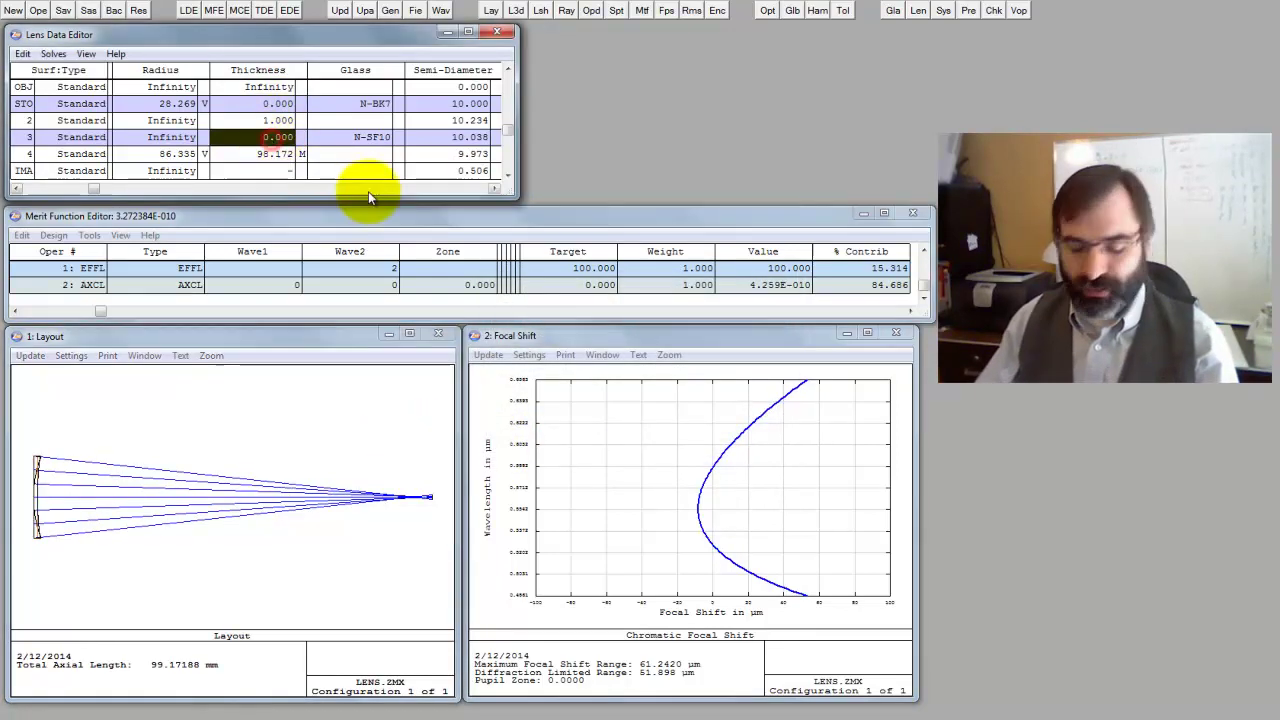
type("2")
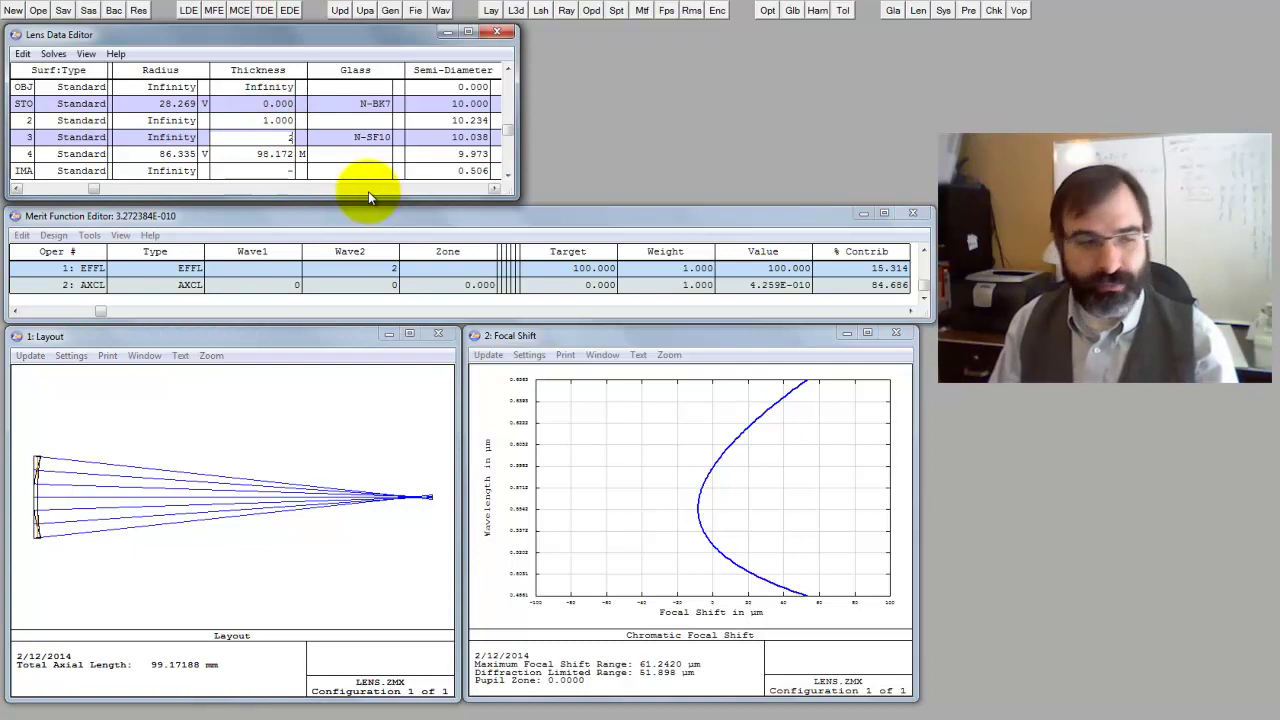
key("Return")
key("ctrl+shift+o")
key("Return")
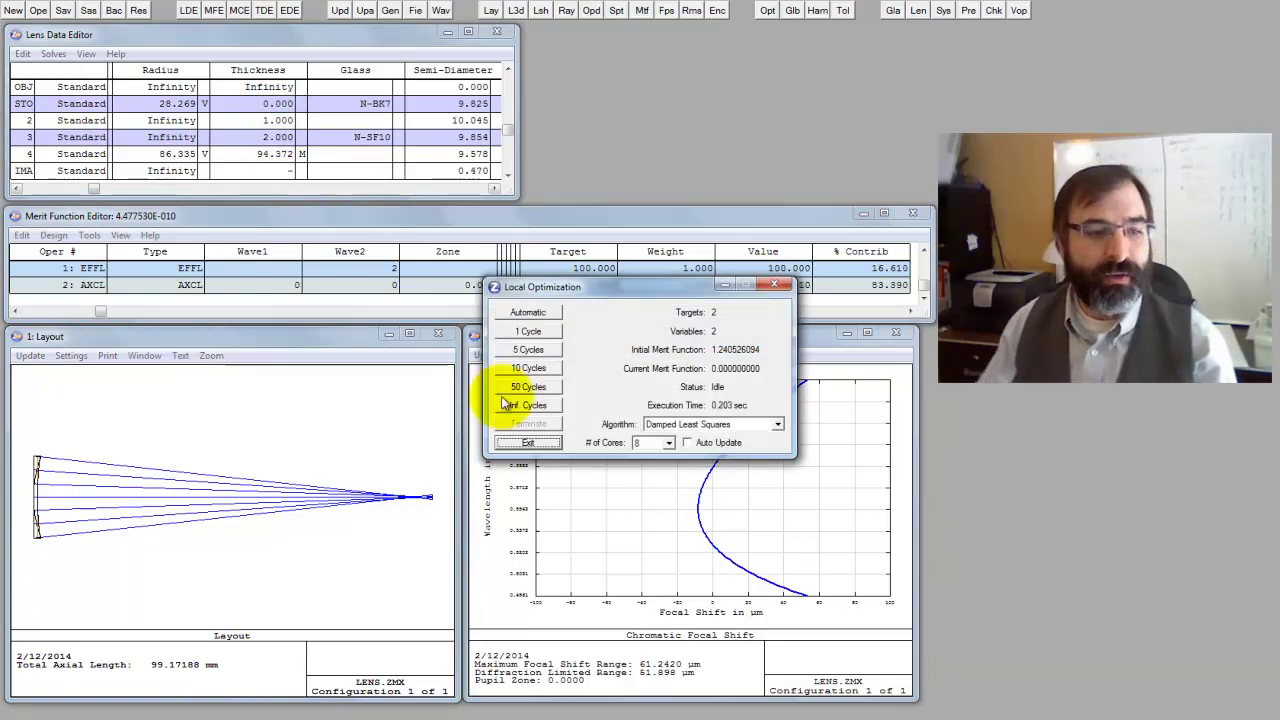
left_click(528, 442)
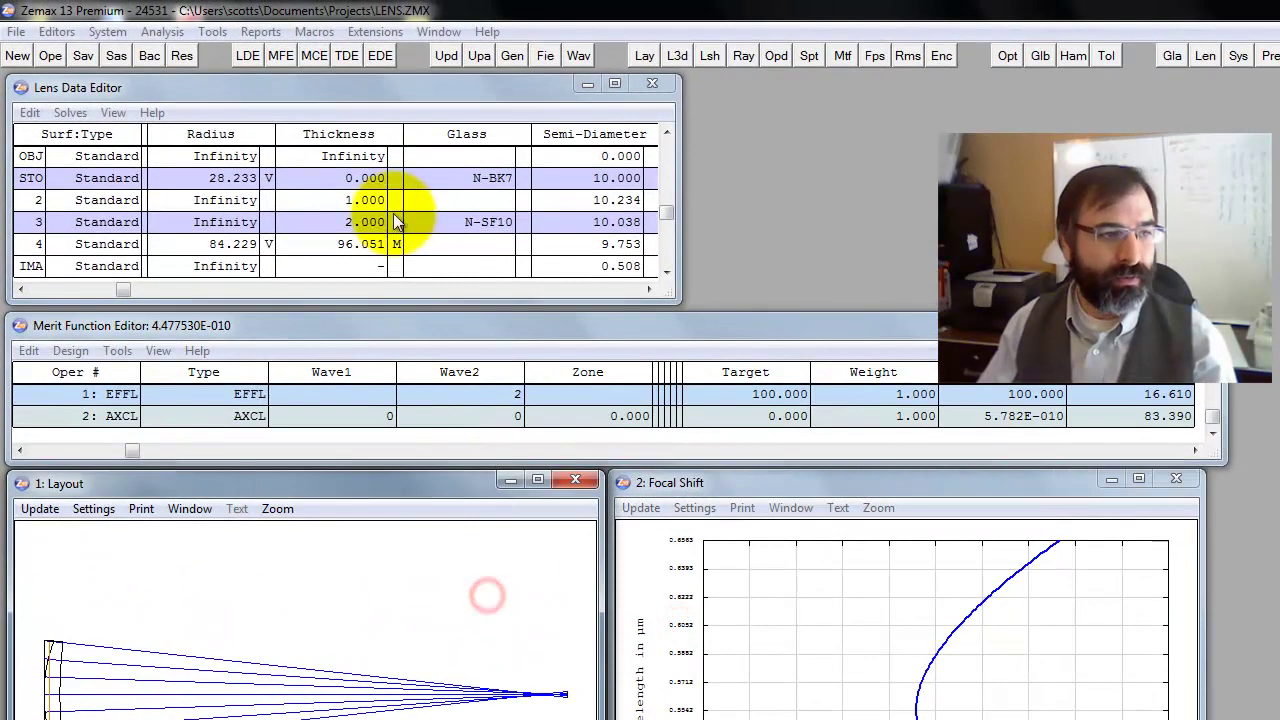
Set the stop surface's (N-BK7) thickness to 4 mm, then reoptimize automatically and refresh both plots
left_click(362, 178)
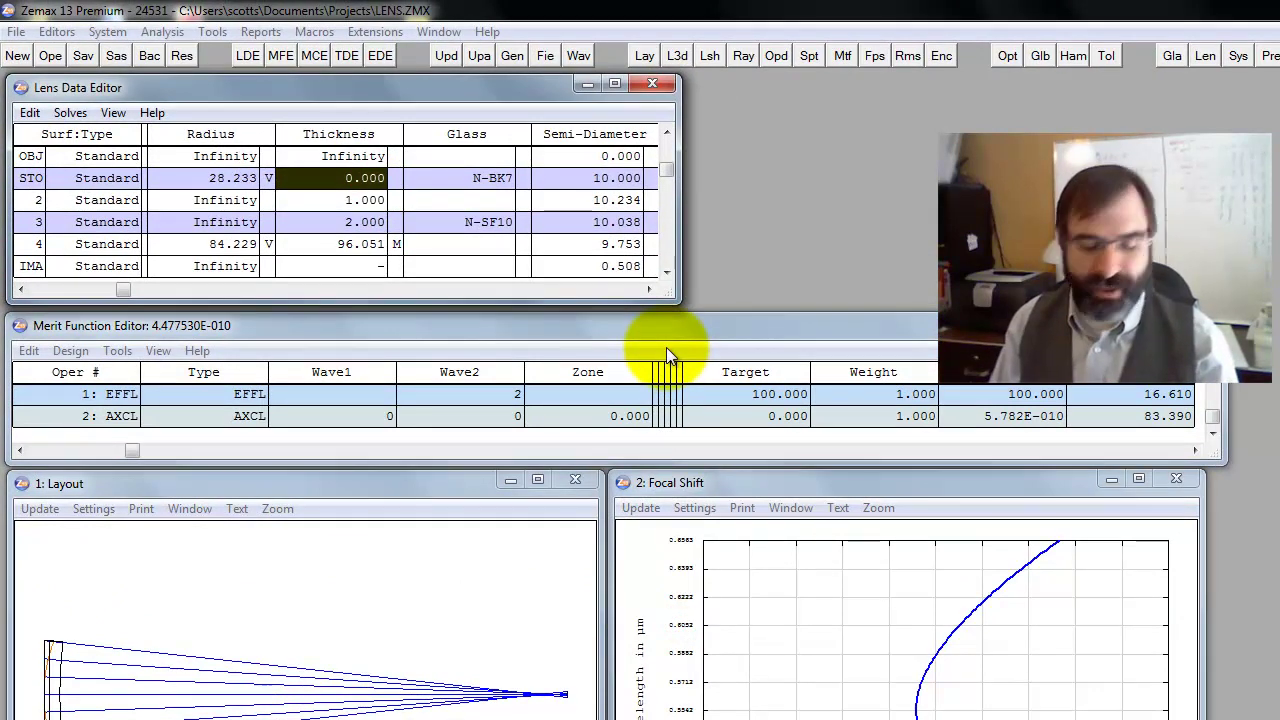
type("4")
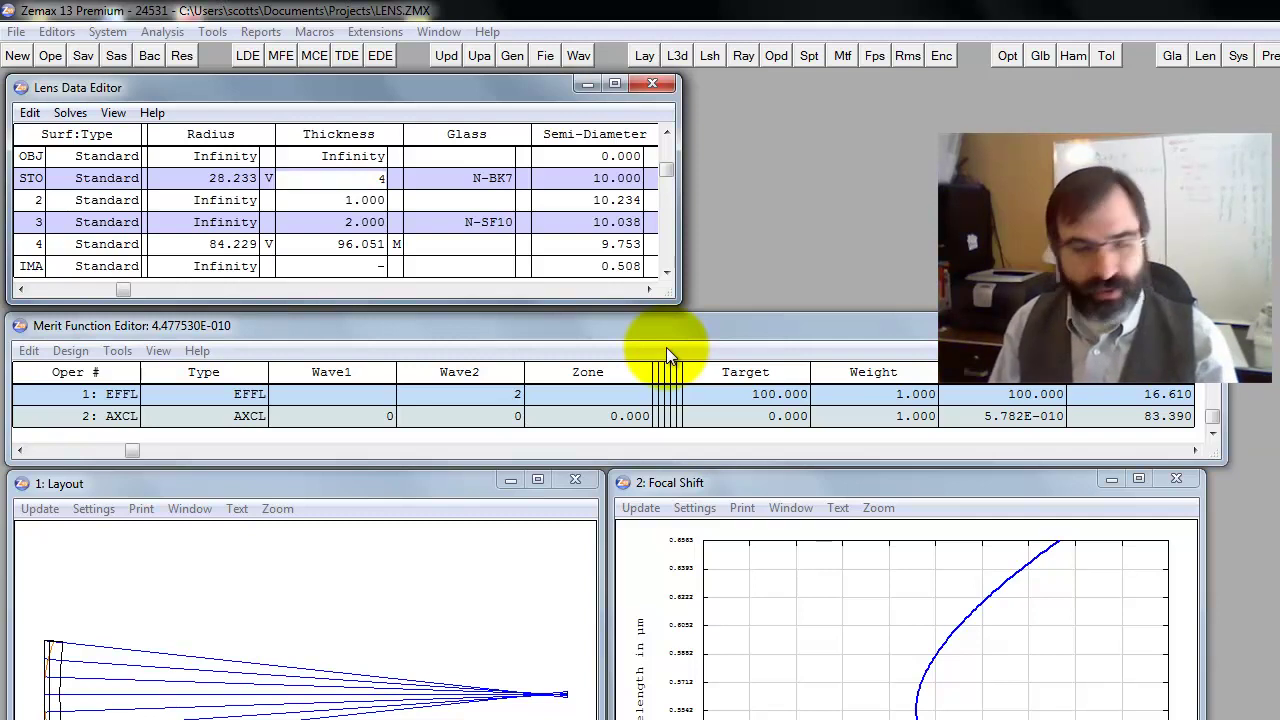
key("ctrl+o")
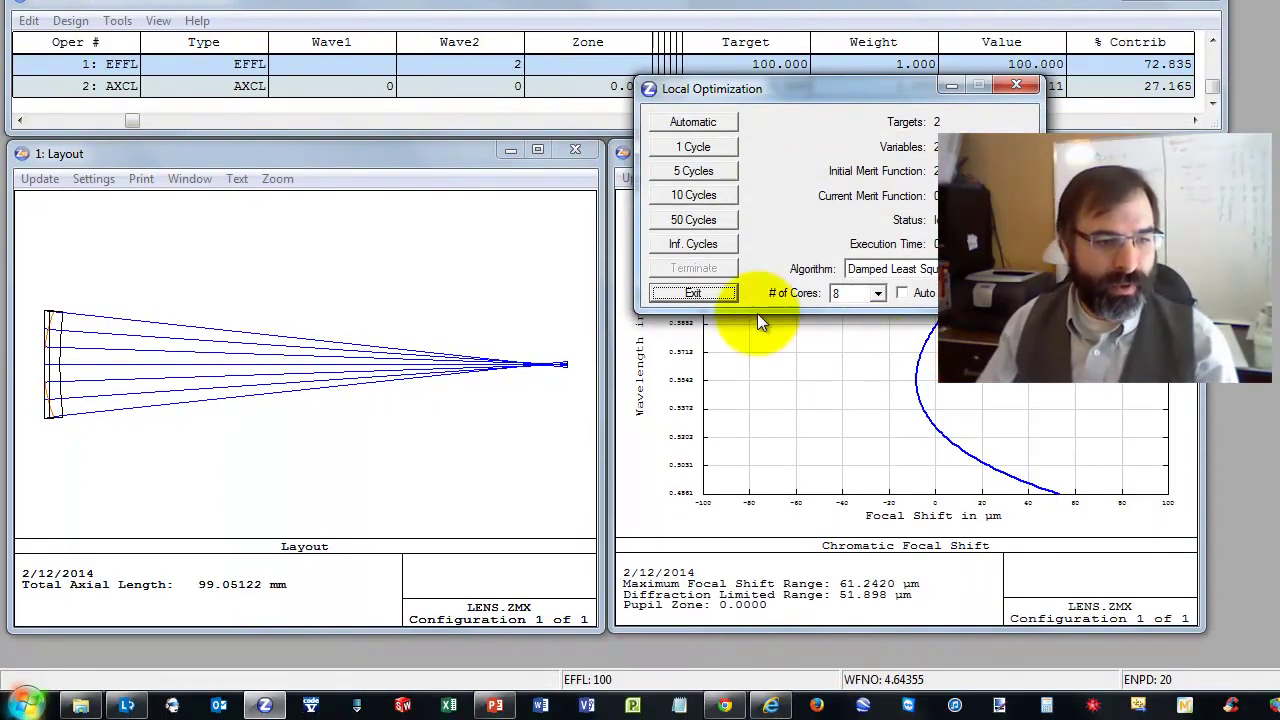
left_click(712, 292)
left_click(783, 354)
double_click(420, 288)
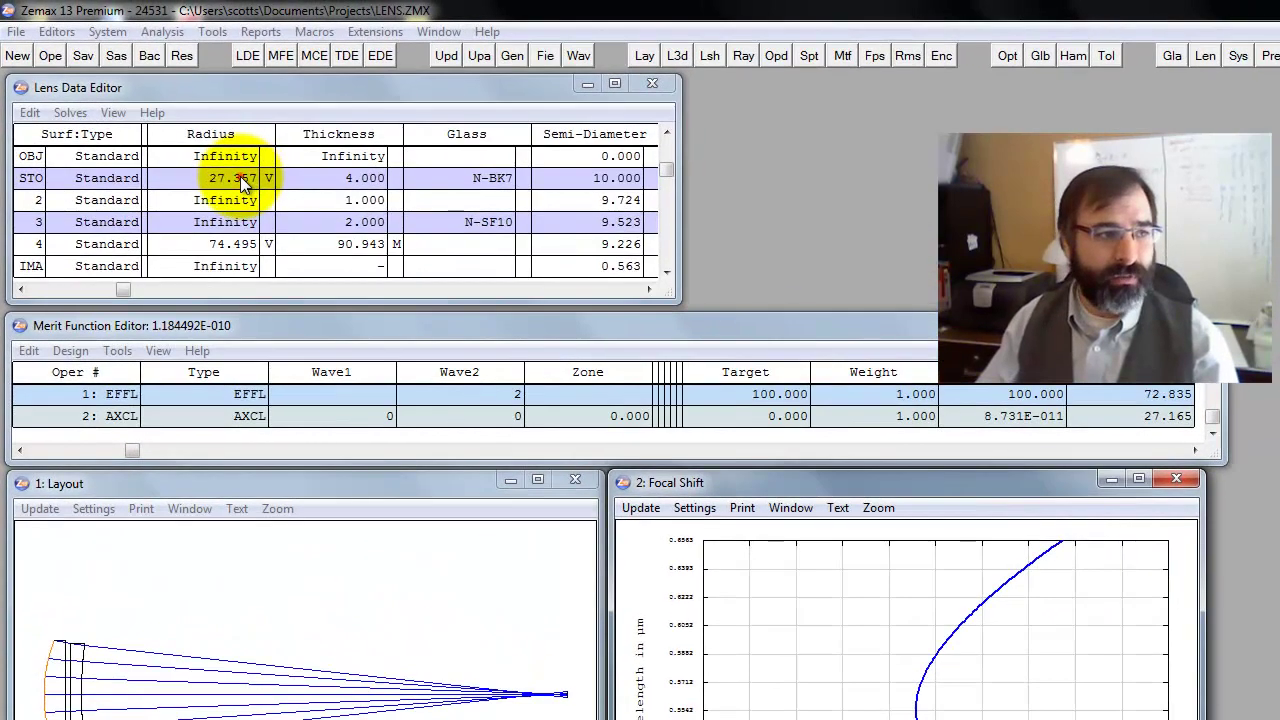
Flatten the stop surface and surface 4 by entering 0 for their radii, and refresh the layout and focal shift plots
left_click(183, 127)
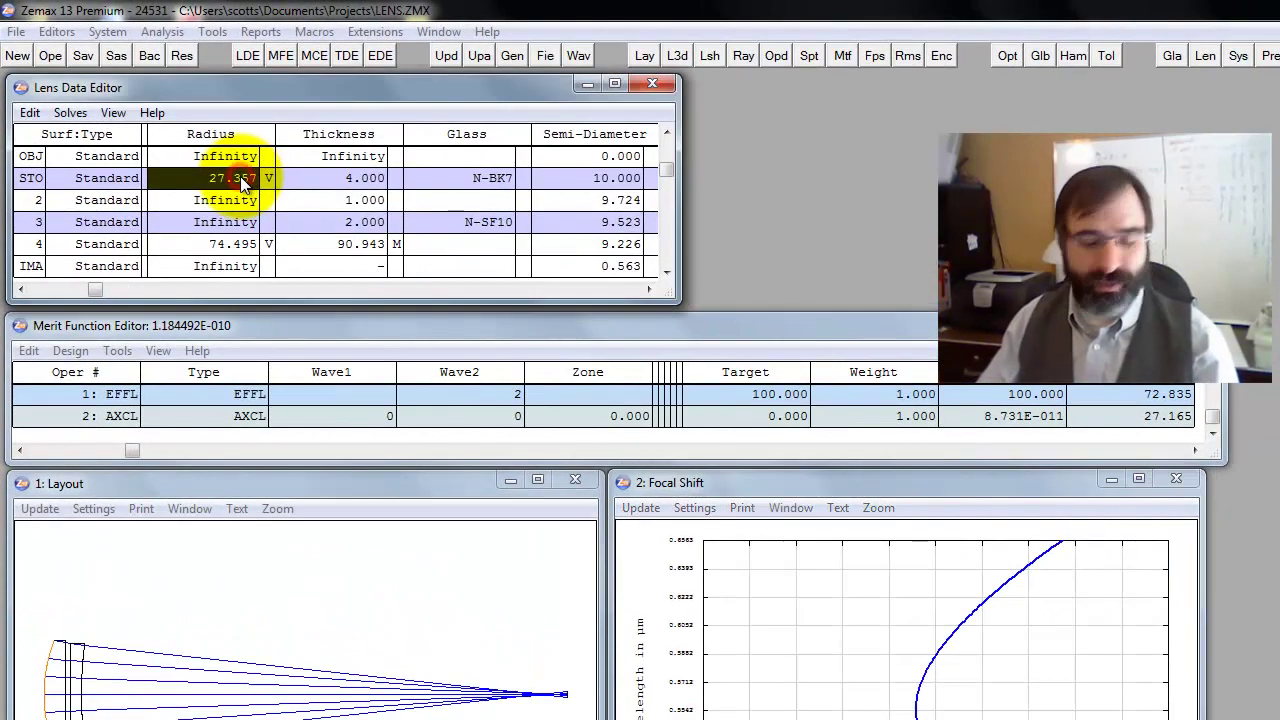
type("0")
left_click(224, 244)
type("0")
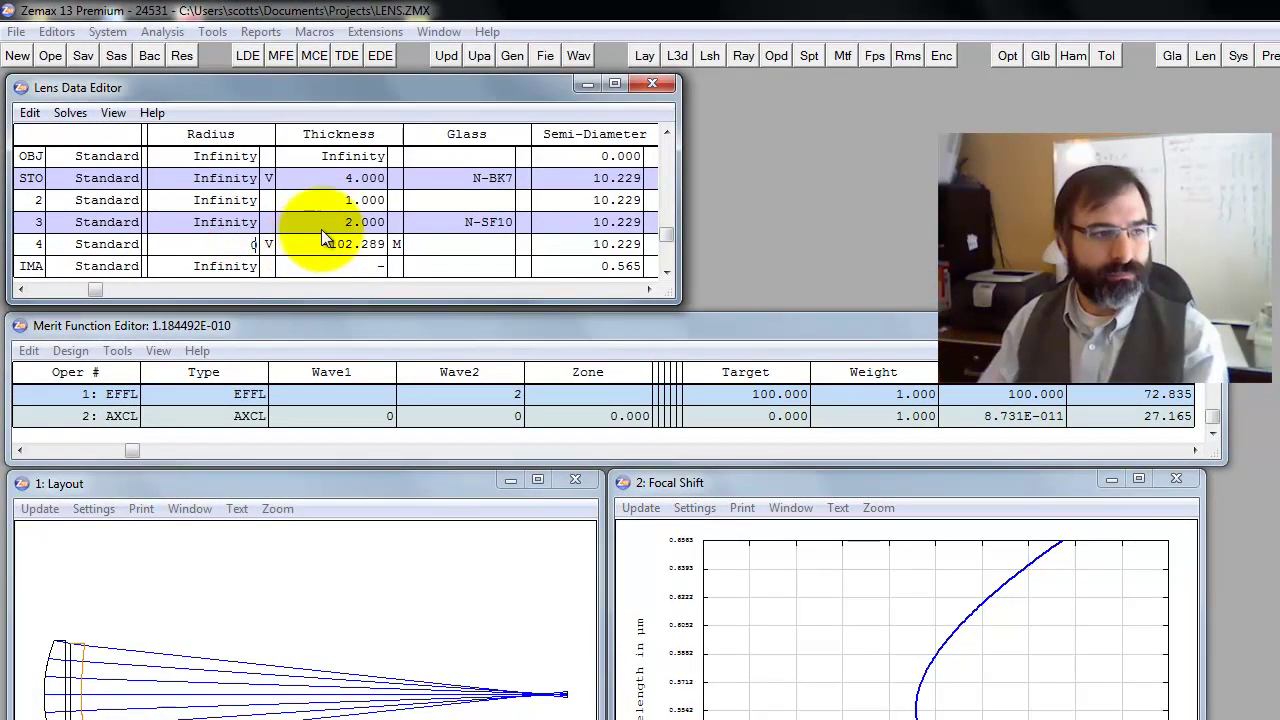
left_click(323, 228)
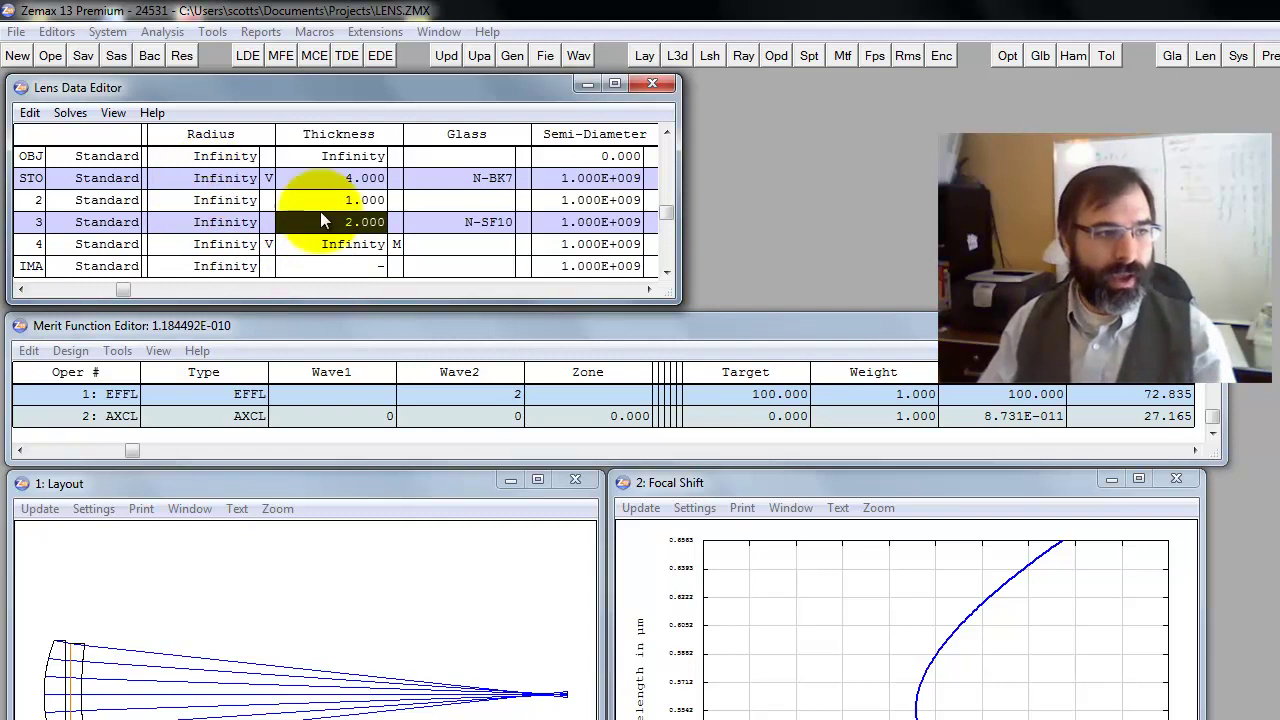
double_click(458, 594)
double_click(865, 677)
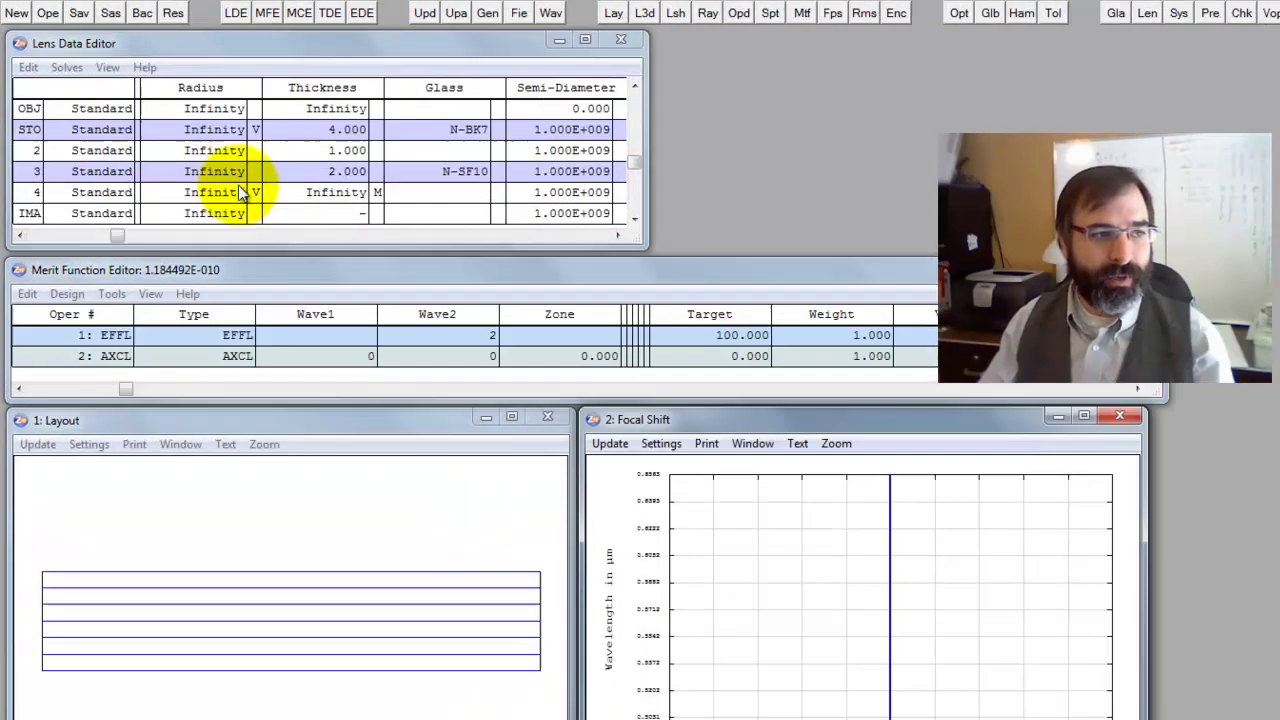
Make the radii of surfaces 3 and 2 variable
left_click(236, 174)
key("ctrl+z")
left_click(232, 148)
key("ctrl+z")
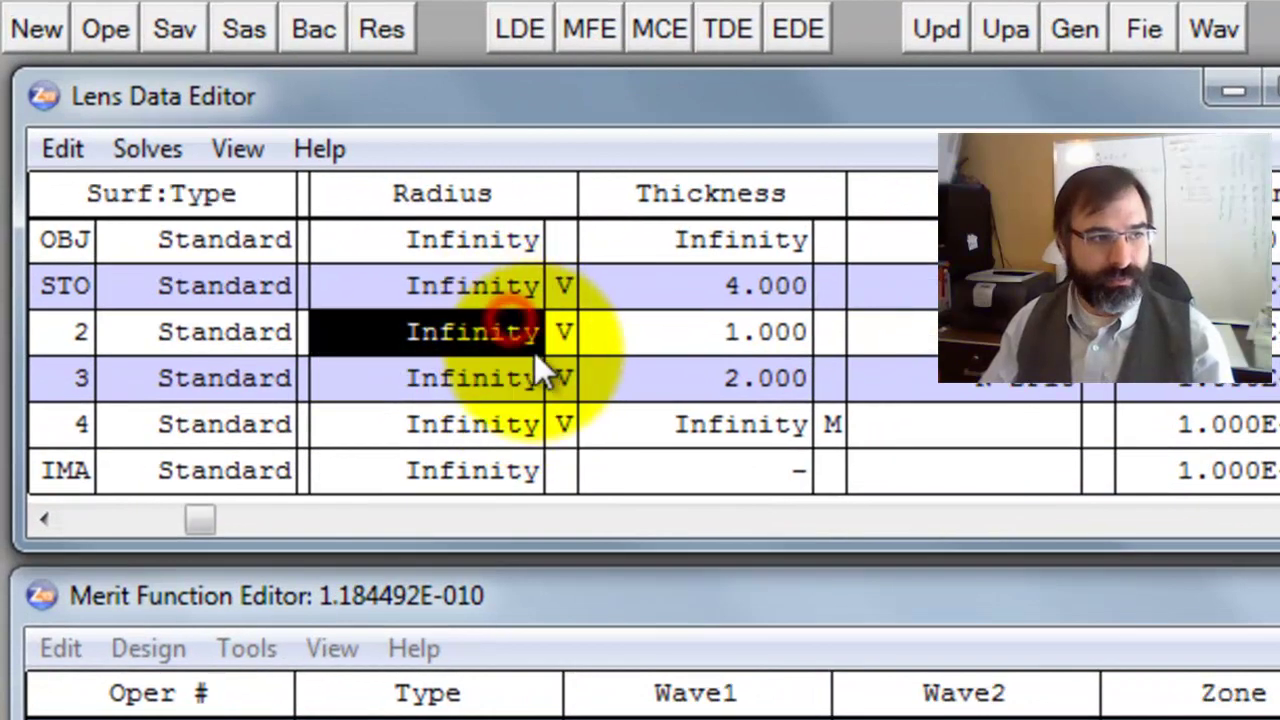
Try an automatic local optimization with all four radii variable and the real thicknesses, dismiss the error messages and undo it
key("ctrl+shift+o")
key("Return")
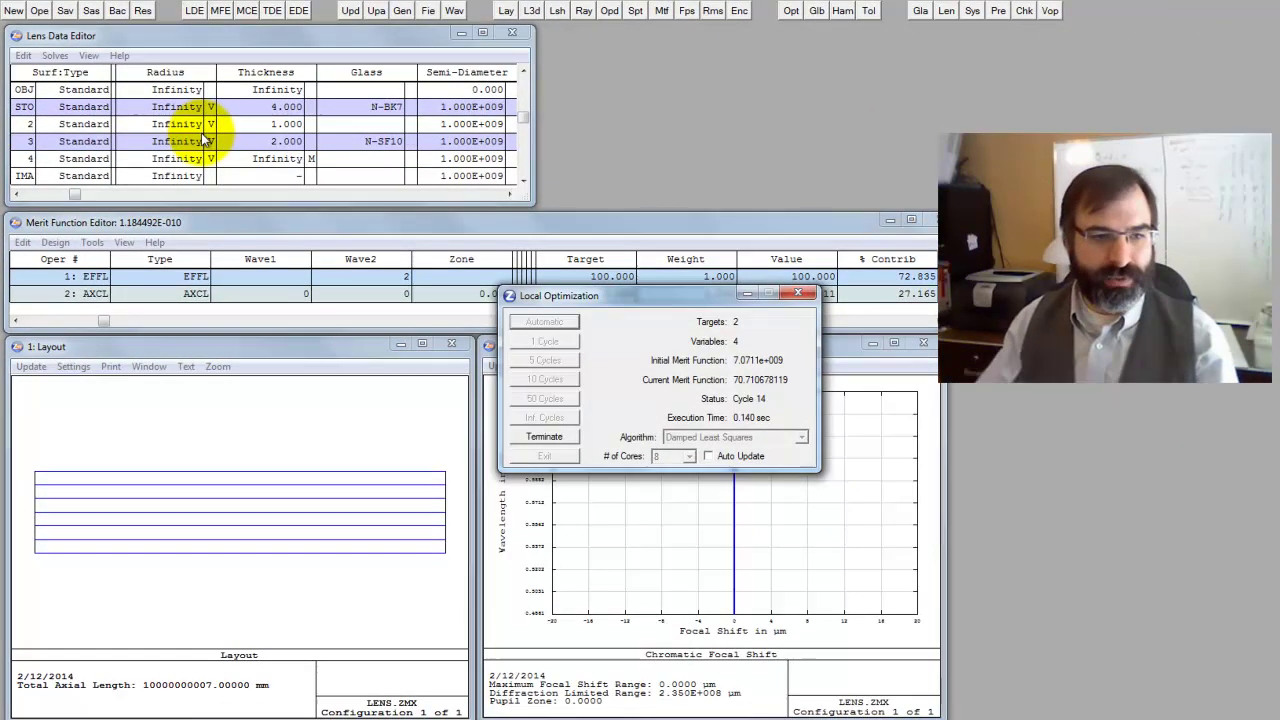
left_click(530, 455)
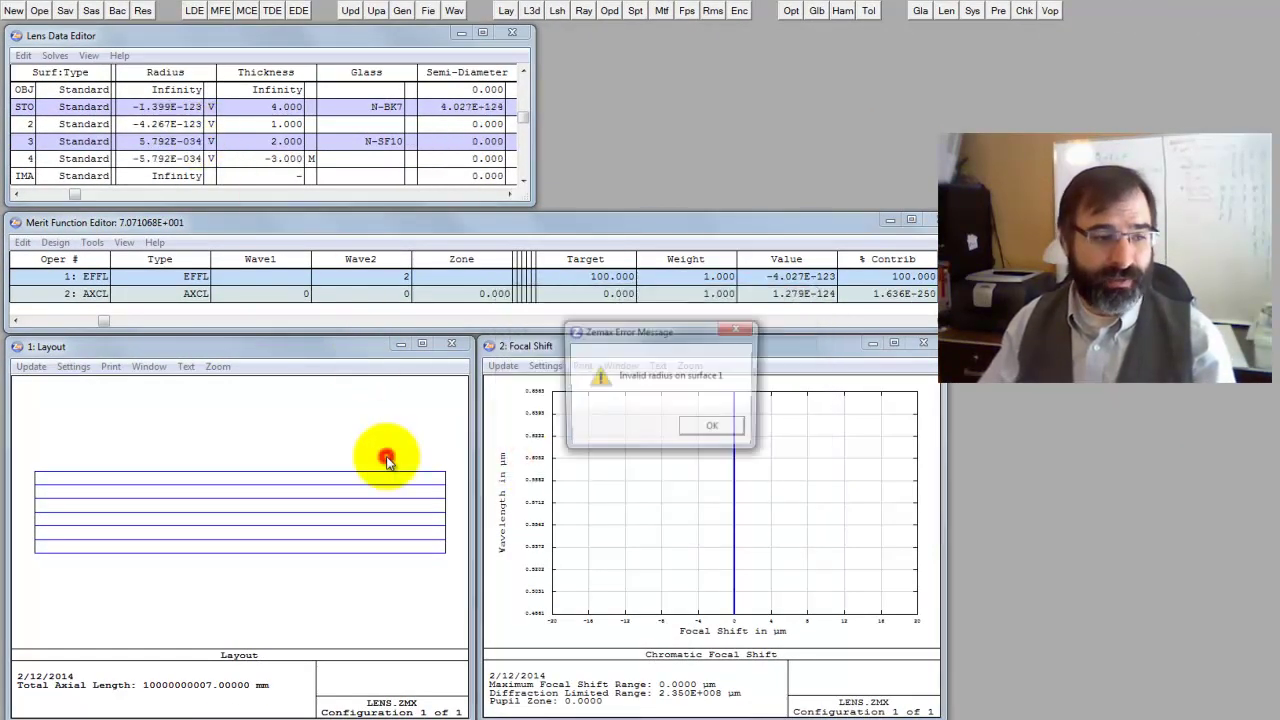
left_click(713, 427)
left_click(750, 486)
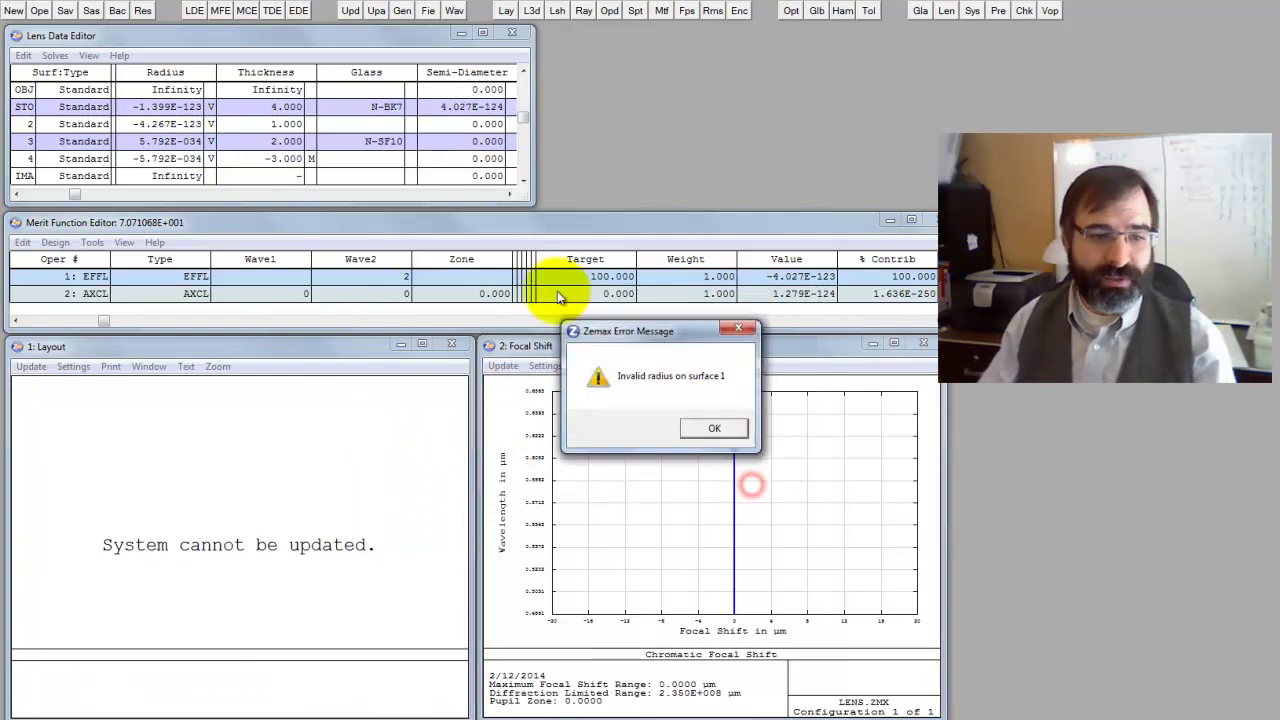
left_click(714, 429)
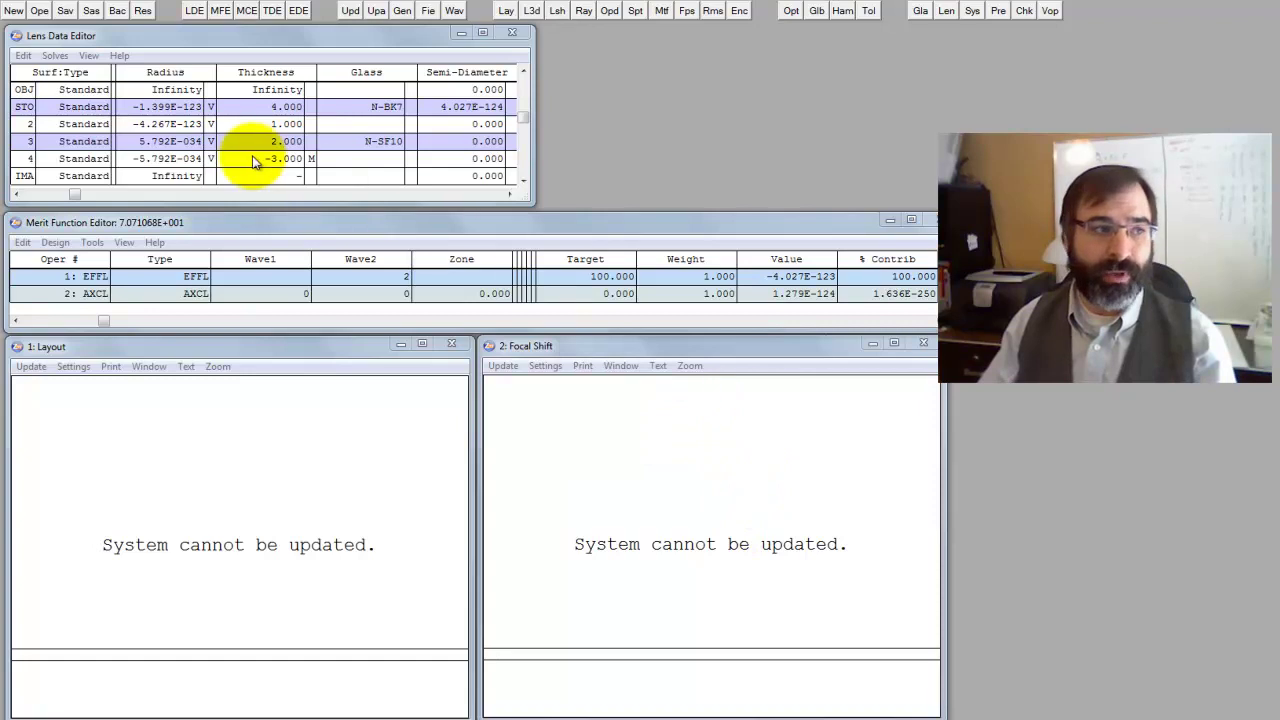
key("F3")
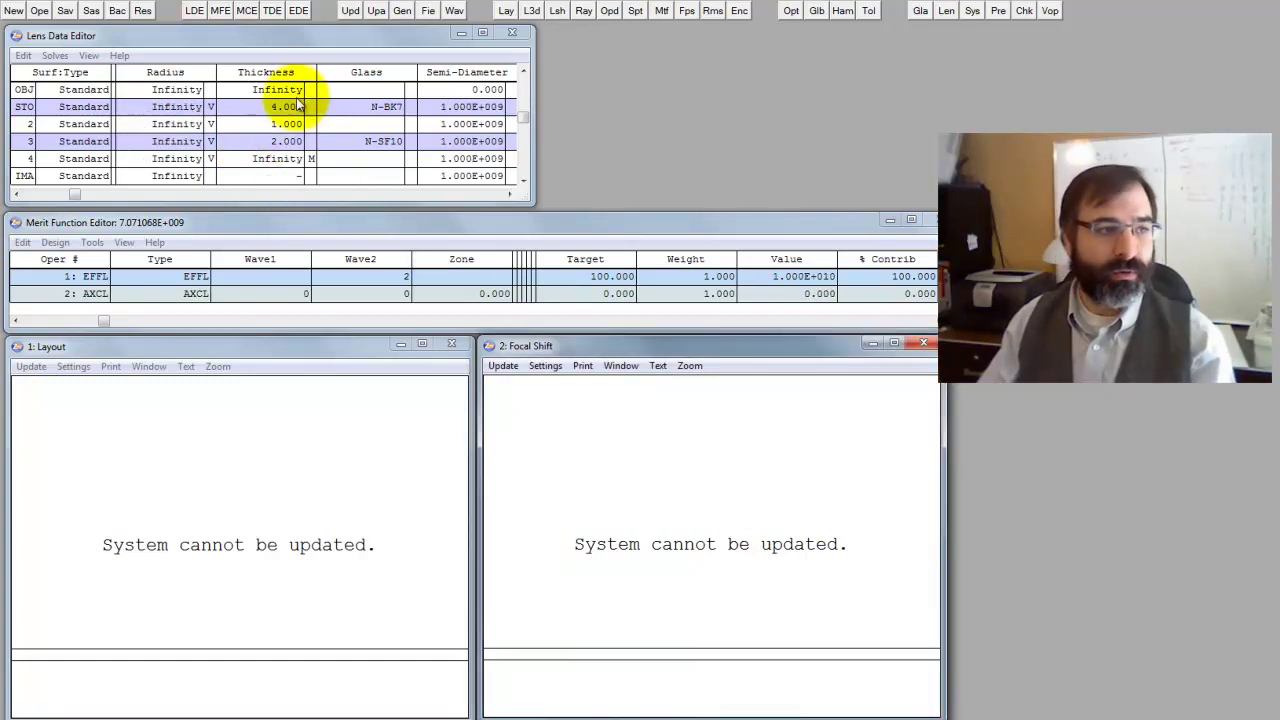
Change the stop surface, surface 2 and surface 3 back to zero thickness while all four radii are variable
left_click(286, 112)
type("0")
left_click(281, 127)
type("0")
left_click(278, 145)
type("0")
left_click(277, 178)
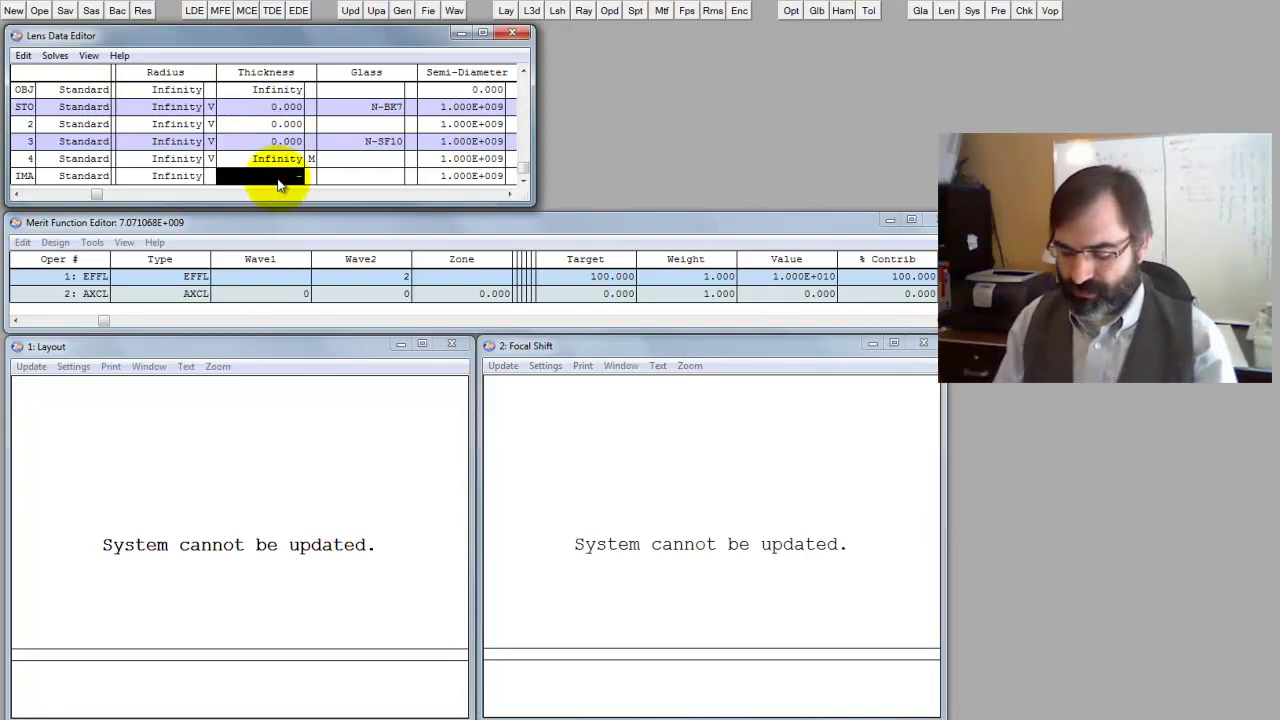
Run an automatic local optimization with four variable radii and zero thicknesses, and close the optimizer
key("ctrl+o")
key("Return")
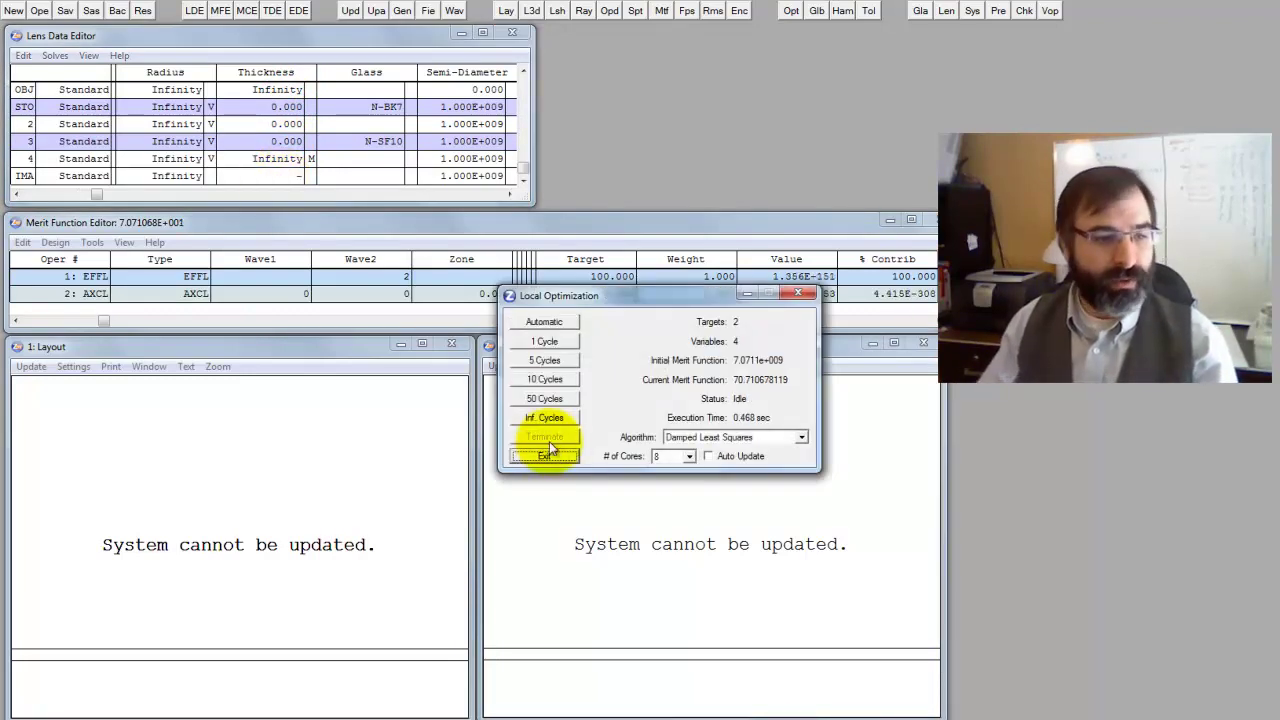
left_click(552, 458)
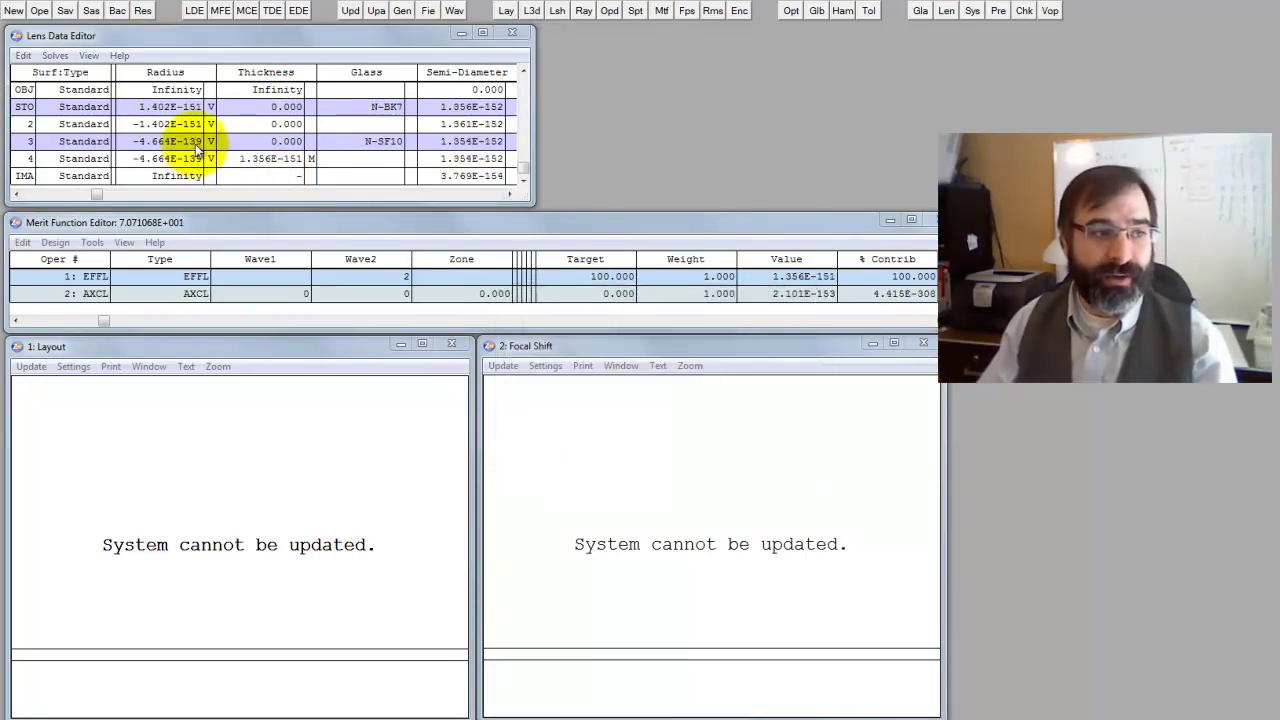